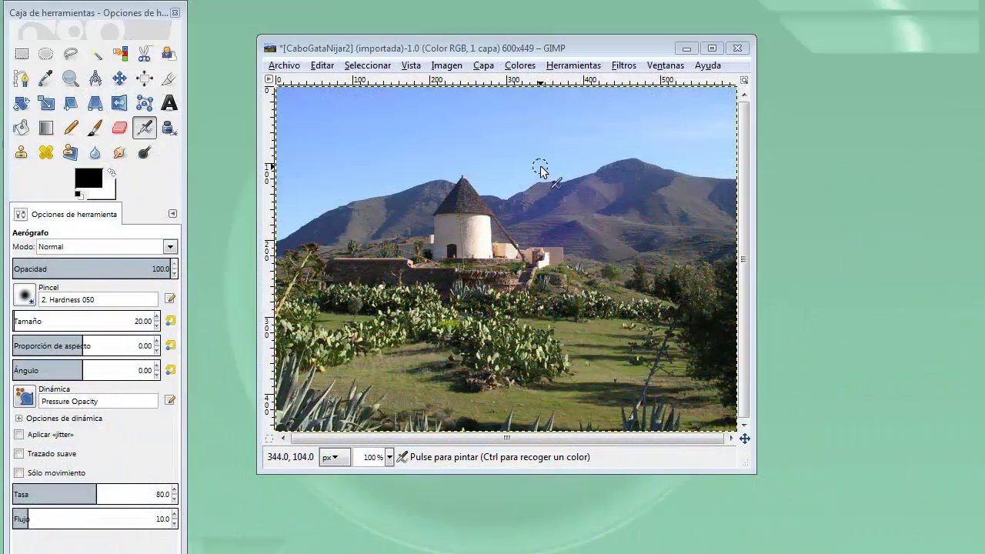
Detach the Renderizado filters list into a floating window at the top right of the screen.
right_click(540, 170)
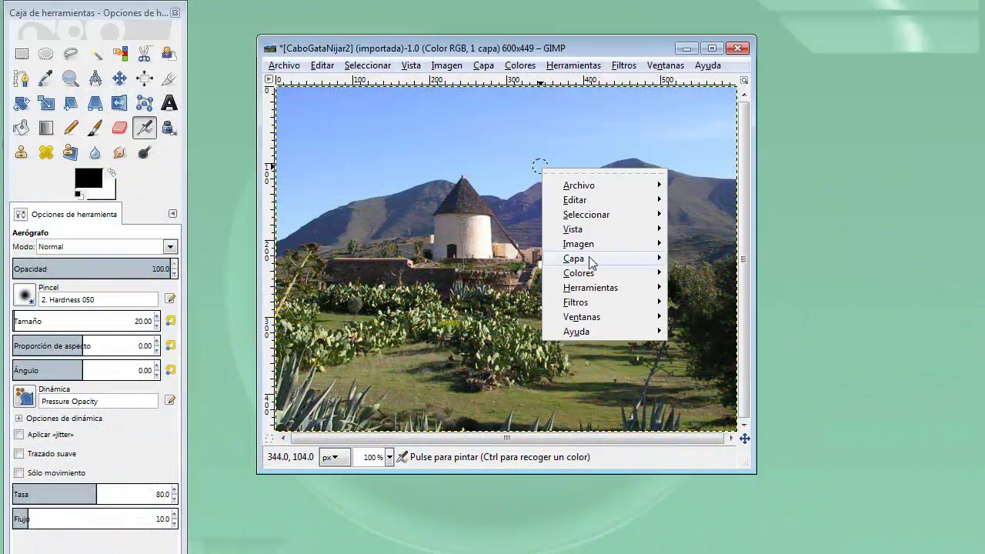
mouse_move(601, 302)
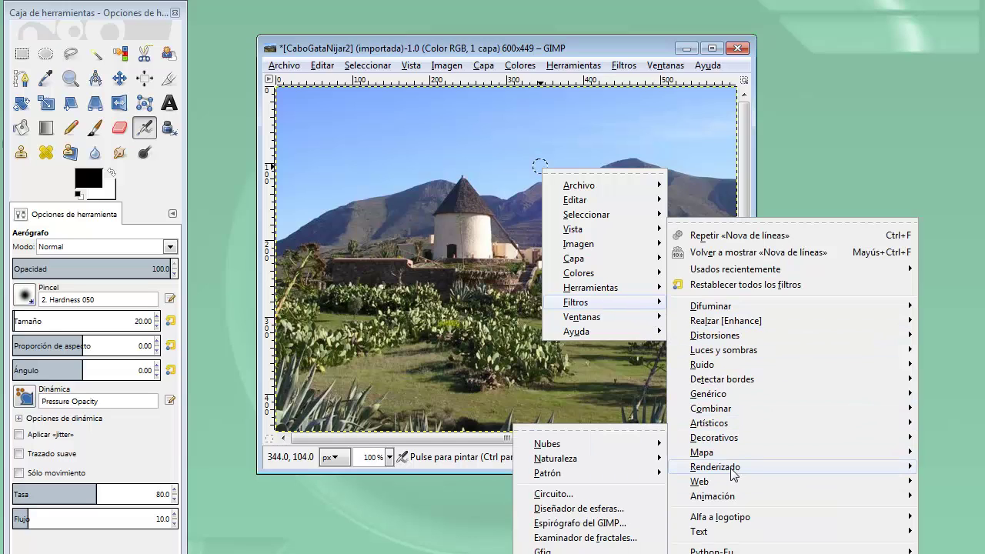
click(597, 428)
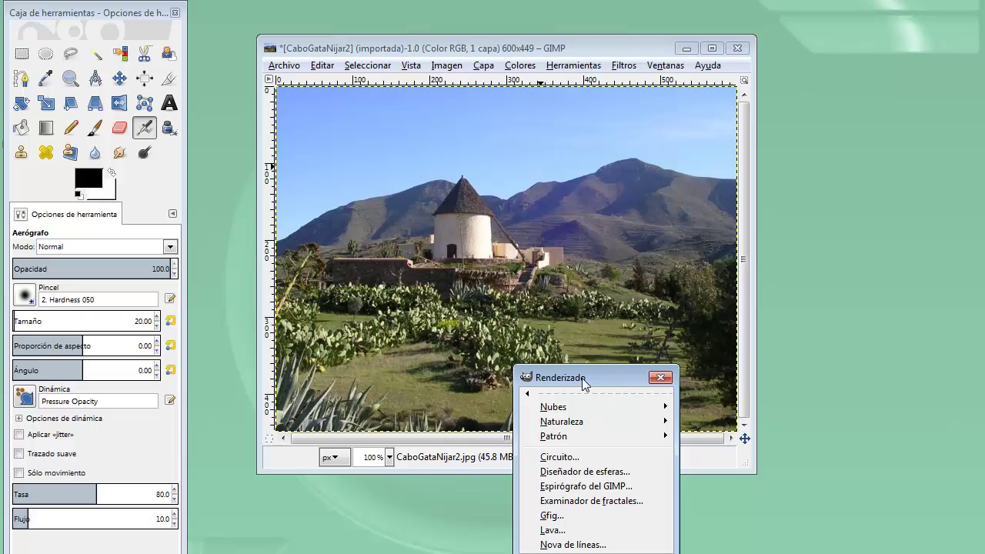
drag(581, 377, 844, 51)
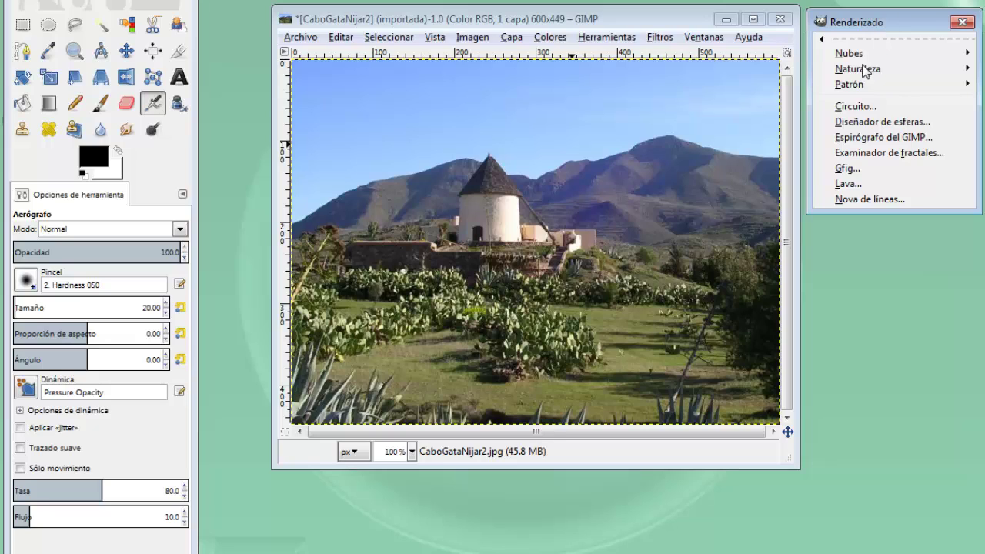
Render an orange Fog clouds layer over the windmill photo.
click(860, 56)
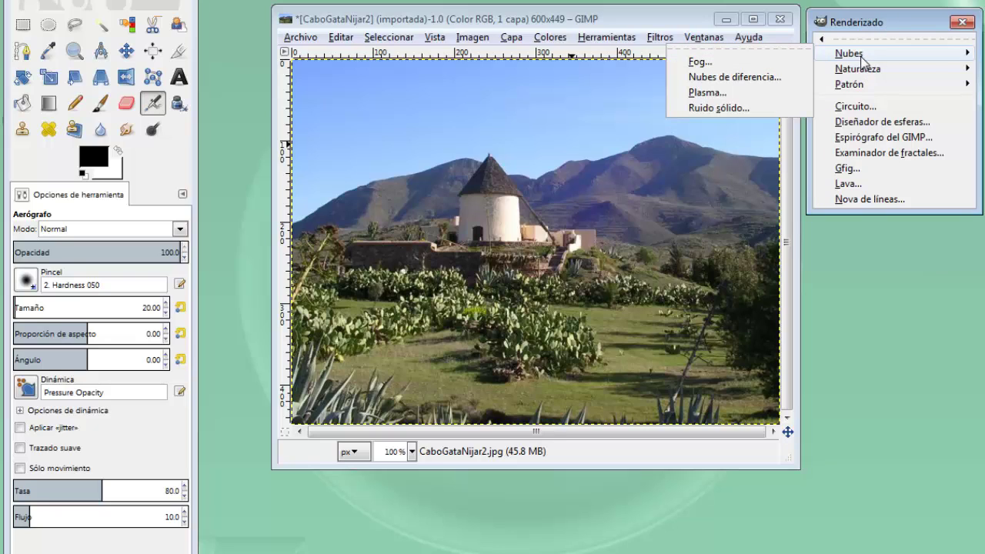
click(707, 66)
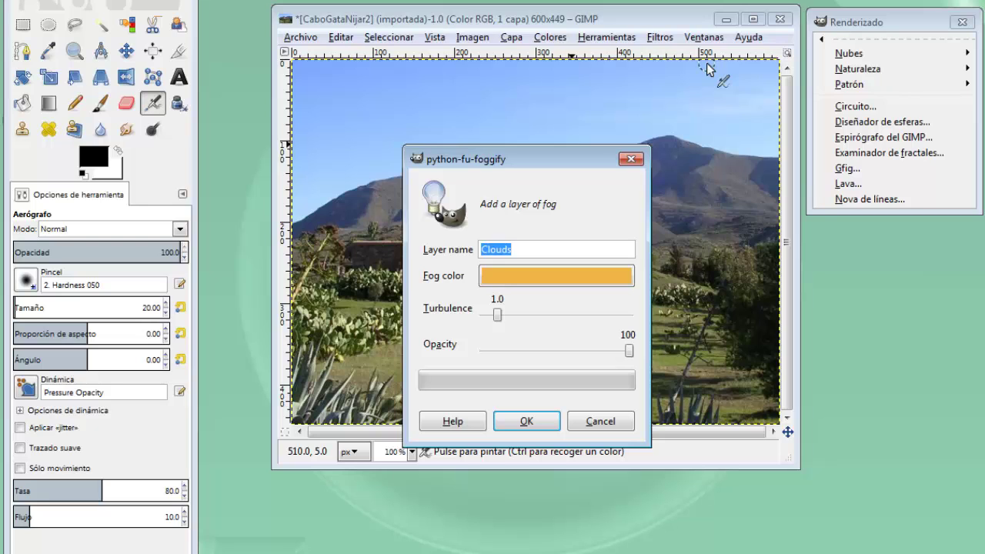
click(540, 421)
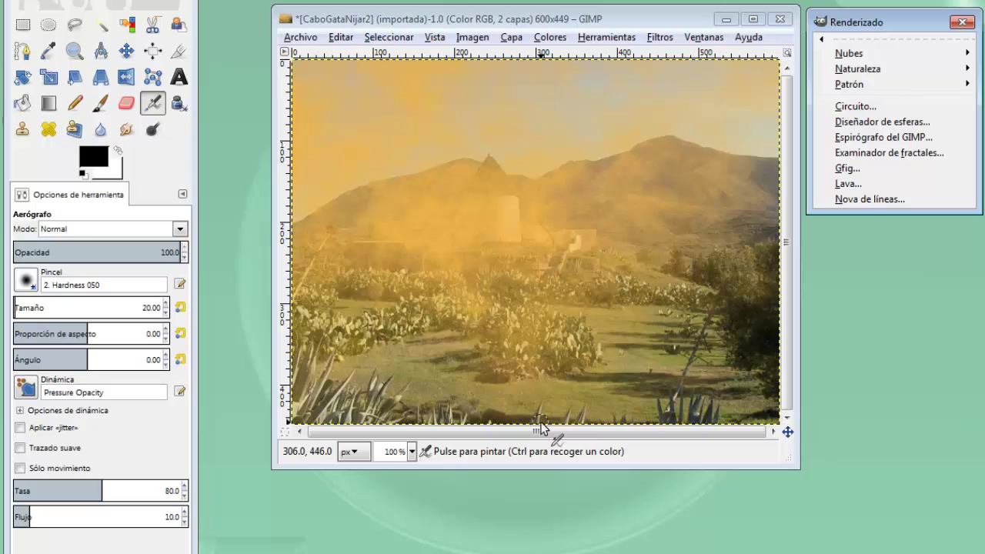
Place the Capas layers panel to the right of the image, then undo the fog layer.
click(694, 39)
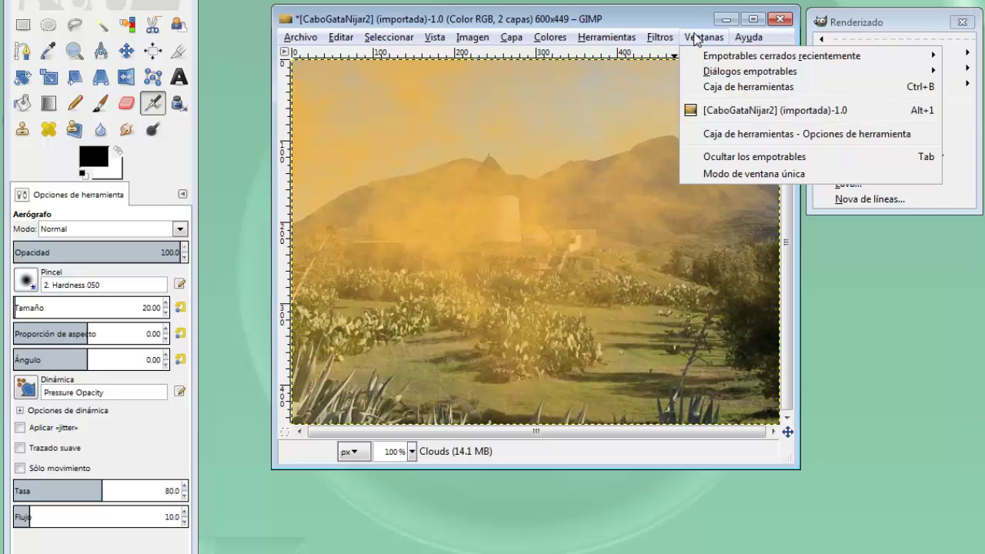
mouse_move(750, 71)
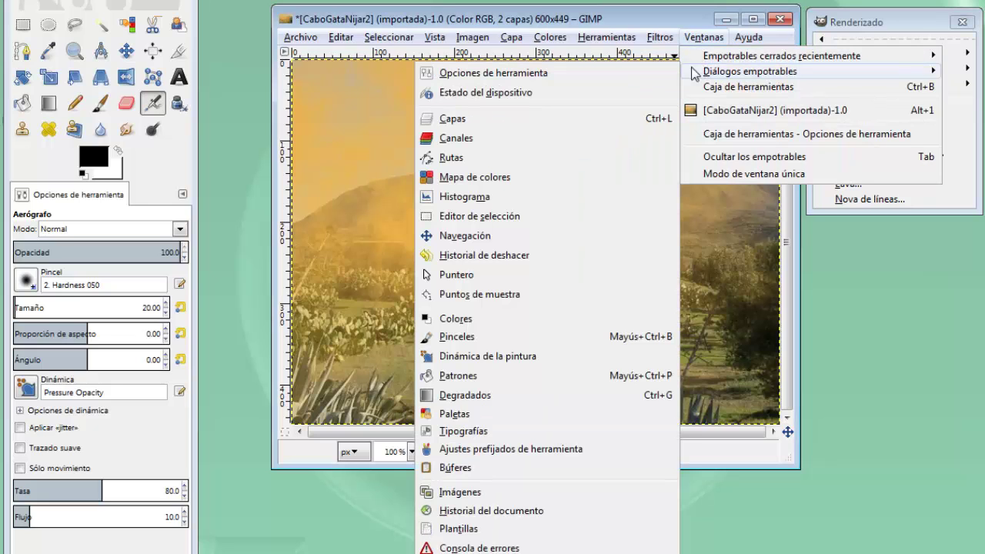
click(506, 117)
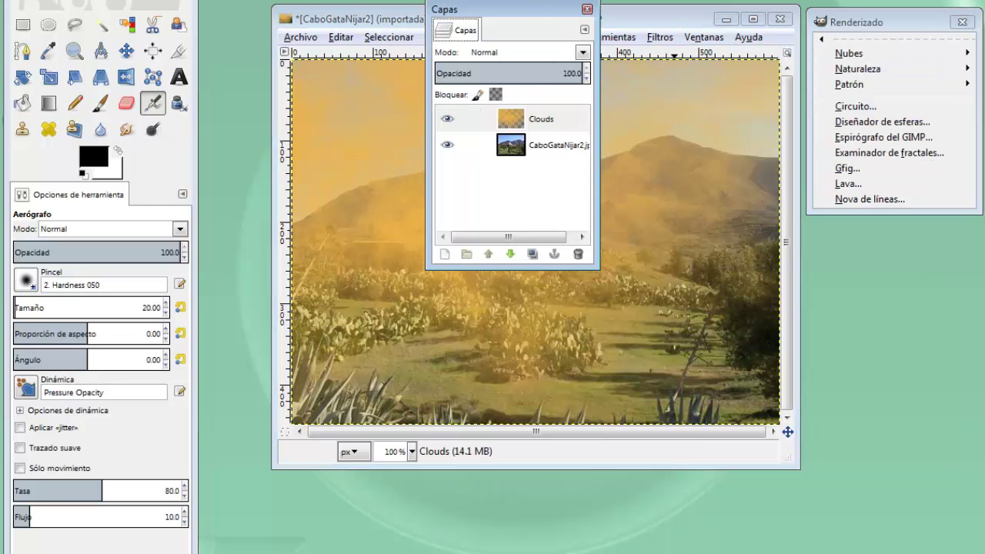
drag(540, 10, 925, 225)
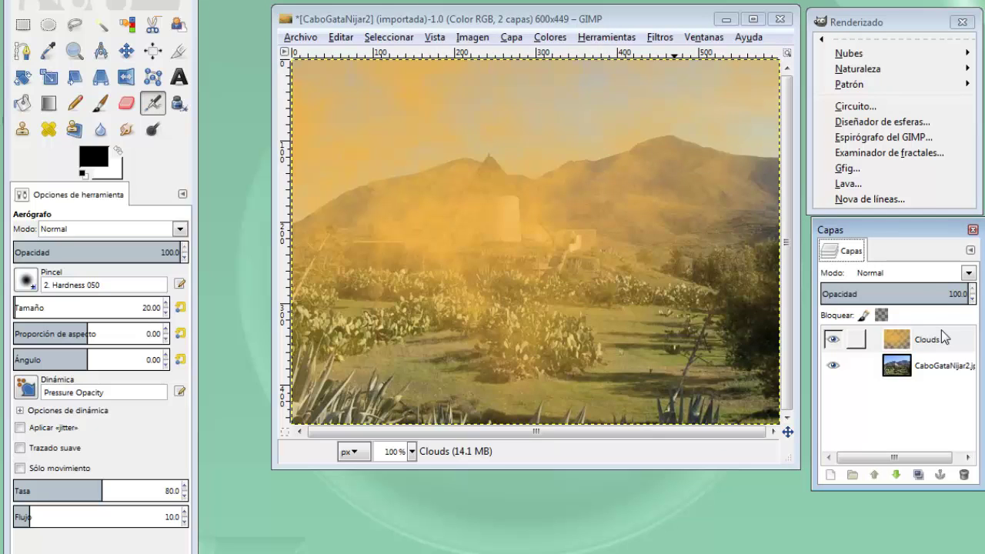
click(659, 25)
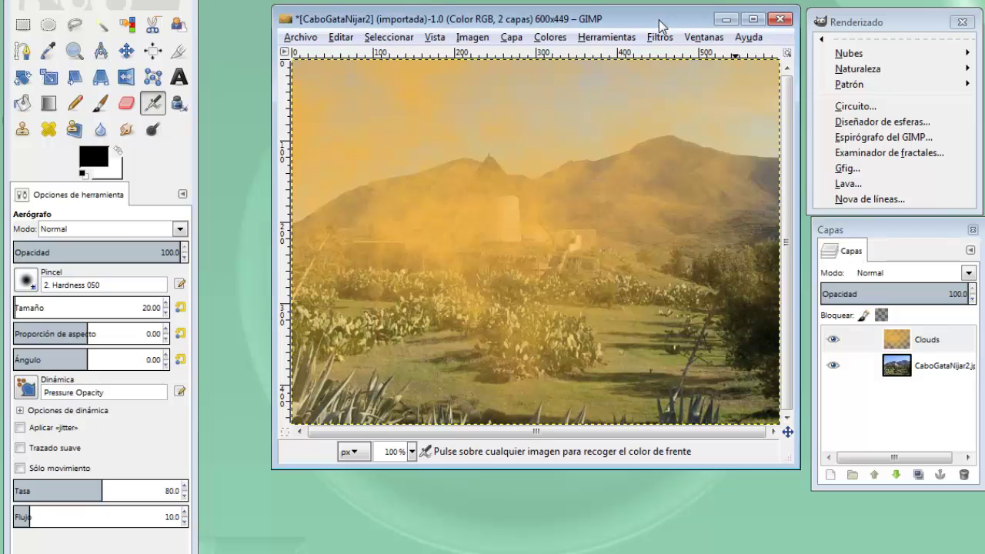
key(ctrl+z)
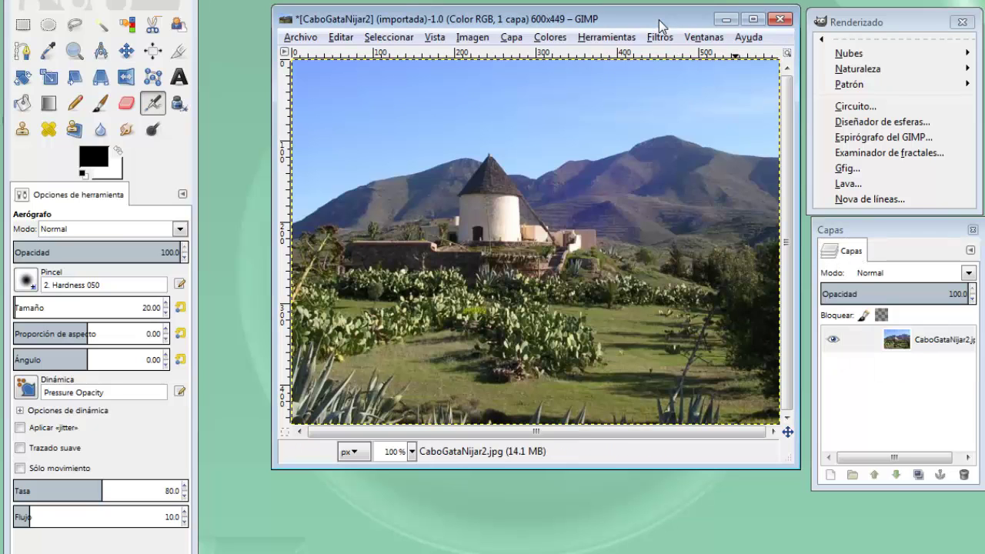
click(854, 54)
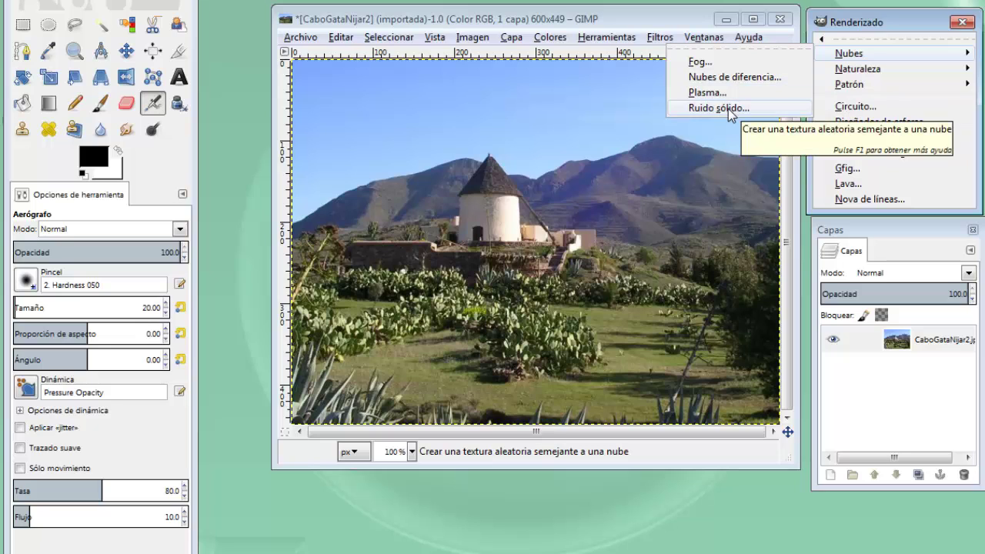
click(706, 92)
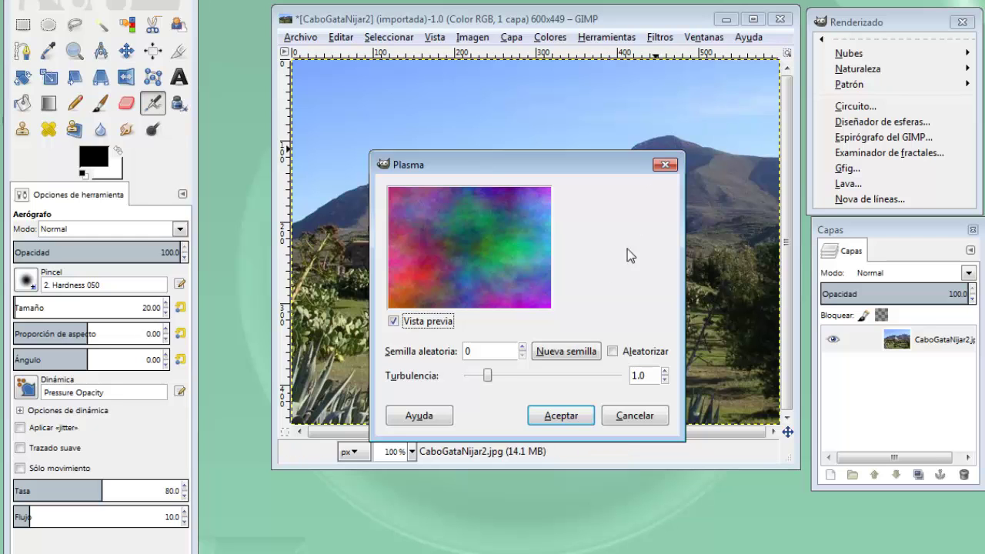
click(552, 414)
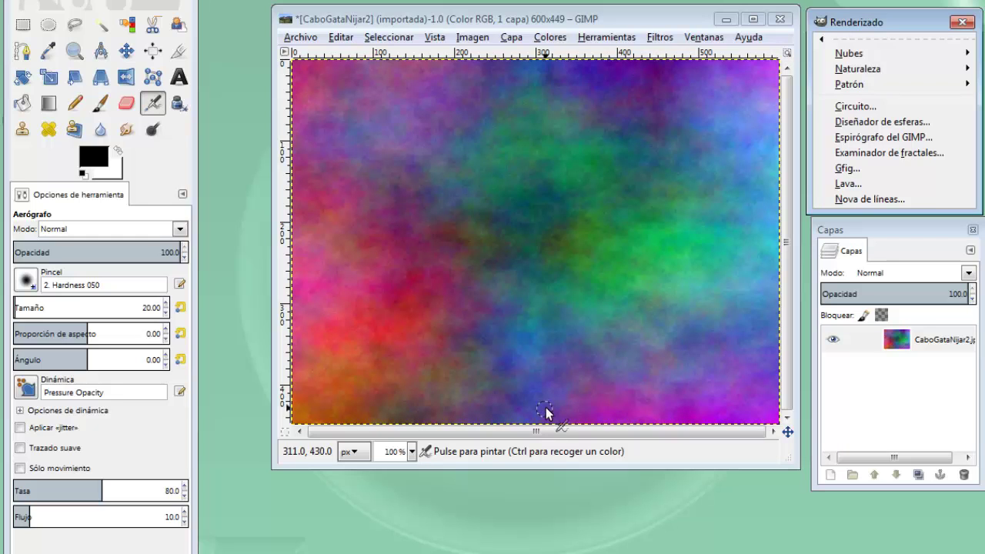
click(680, 26)
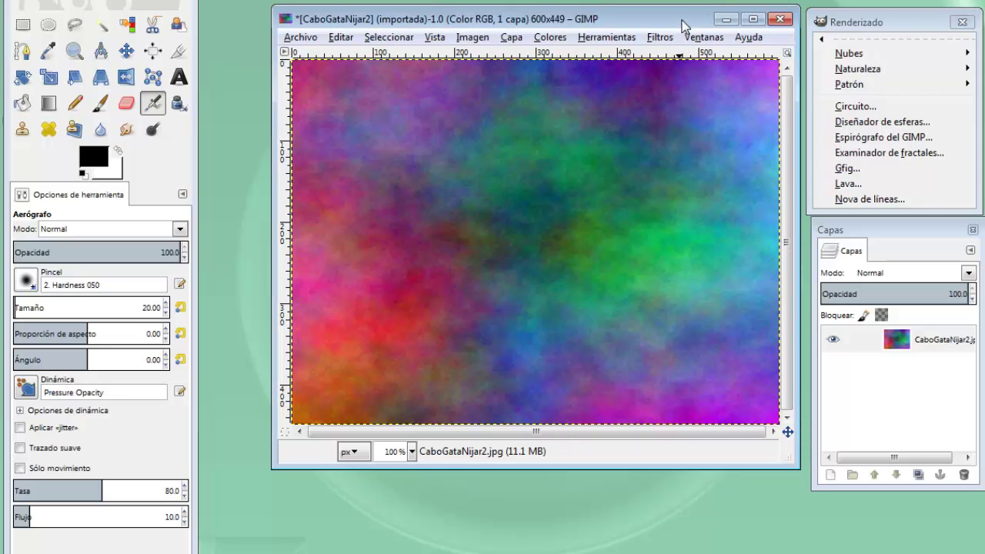
key(ctrl+z)
click(879, 54)
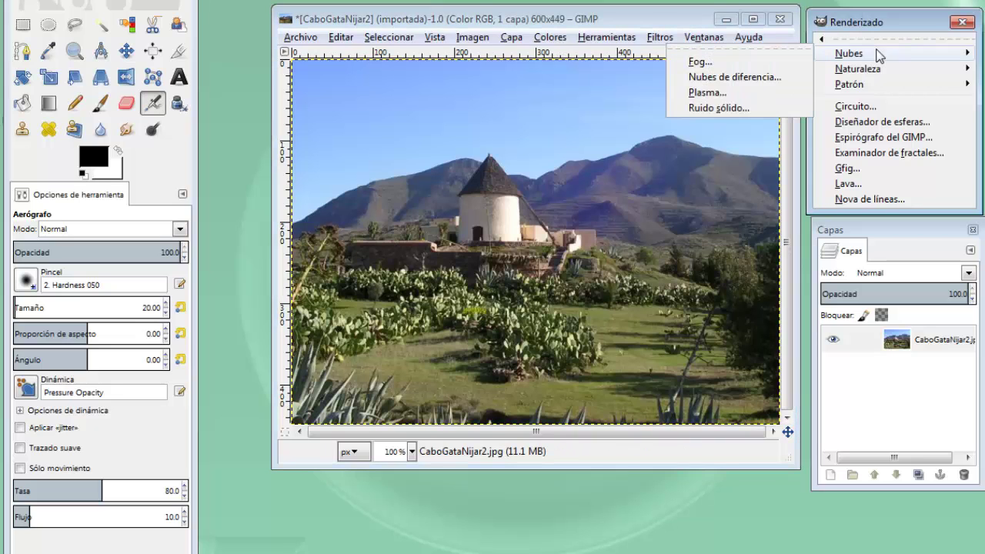
click(709, 108)
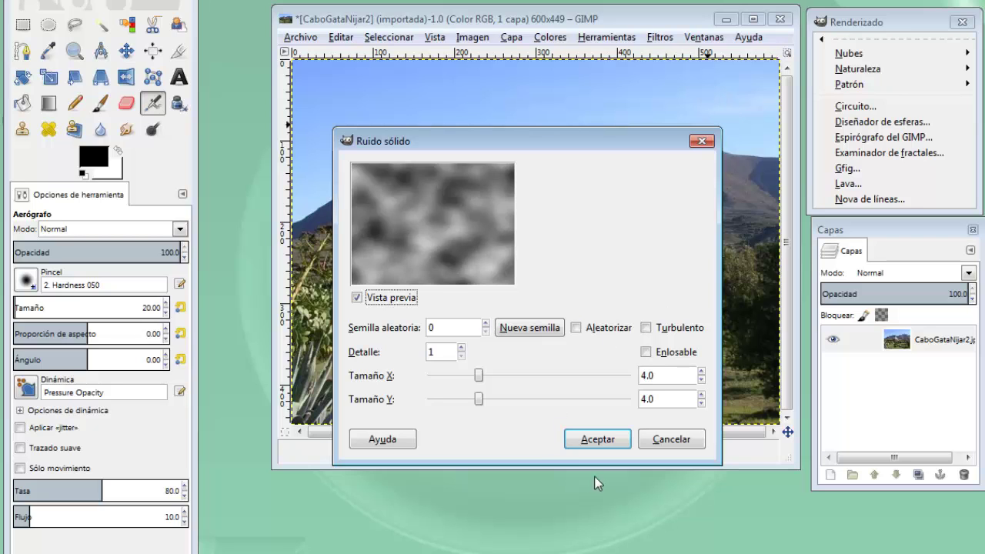
click(599, 444)
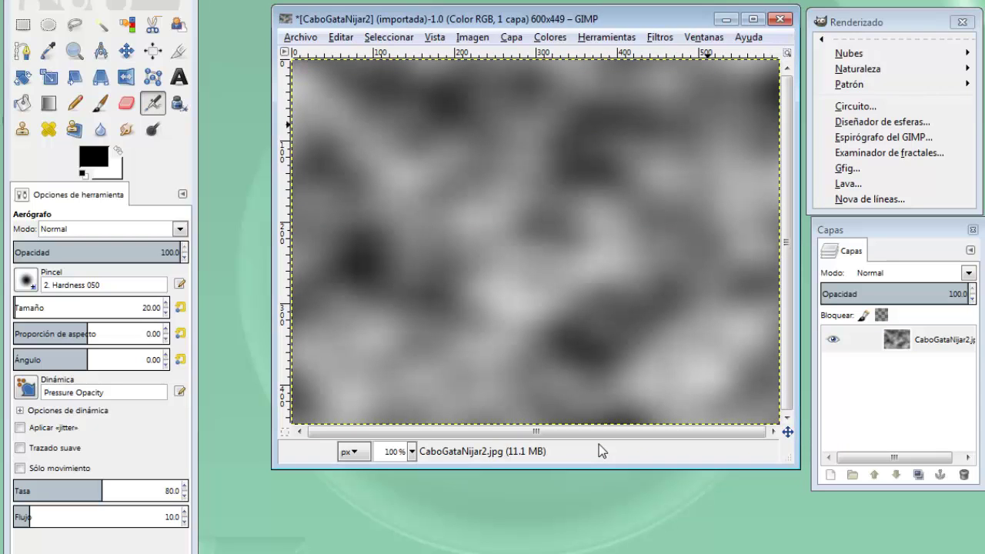
key(ctrl+z)
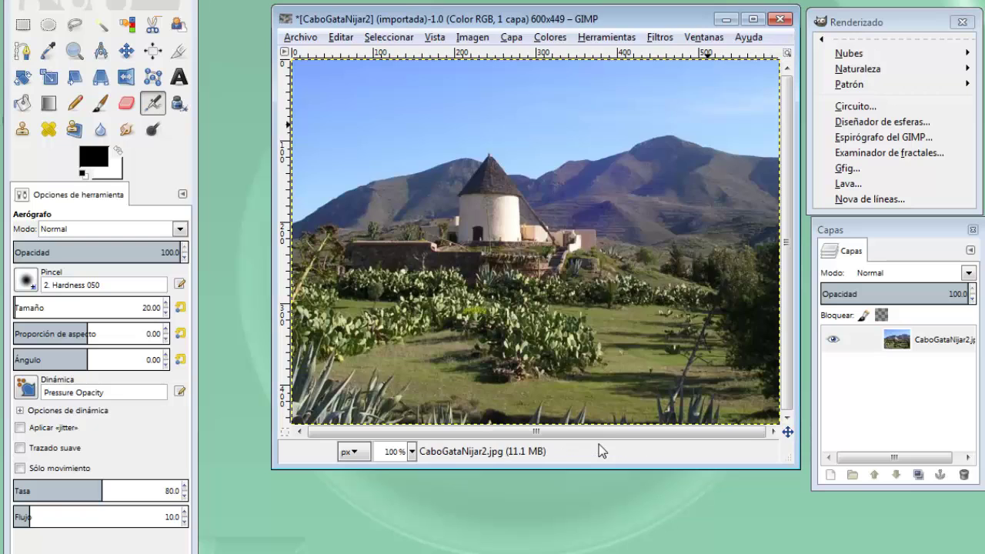
In Fractal IFS, shift triangle 2 left, triangle 1 right and triangle 3 upward.
click(876, 70)
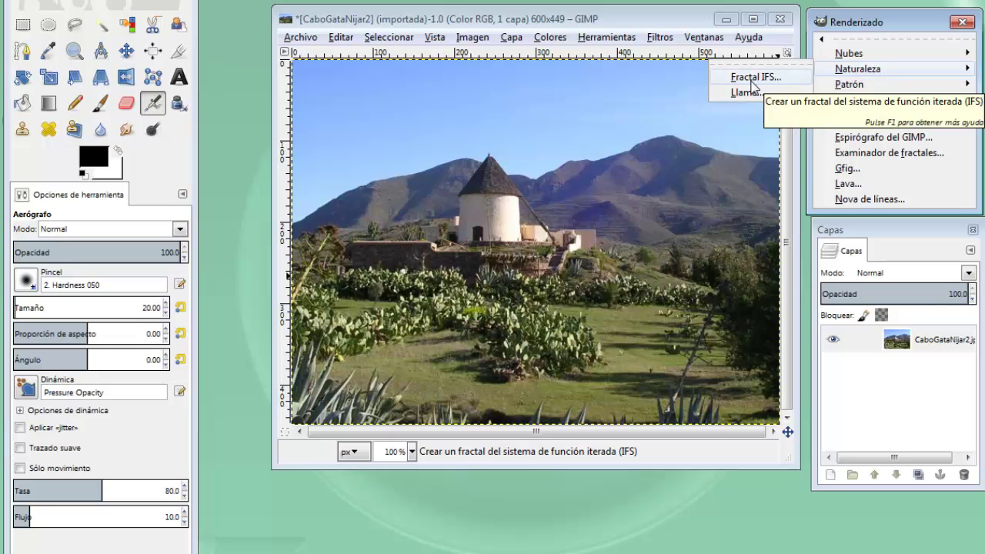
click(751, 80)
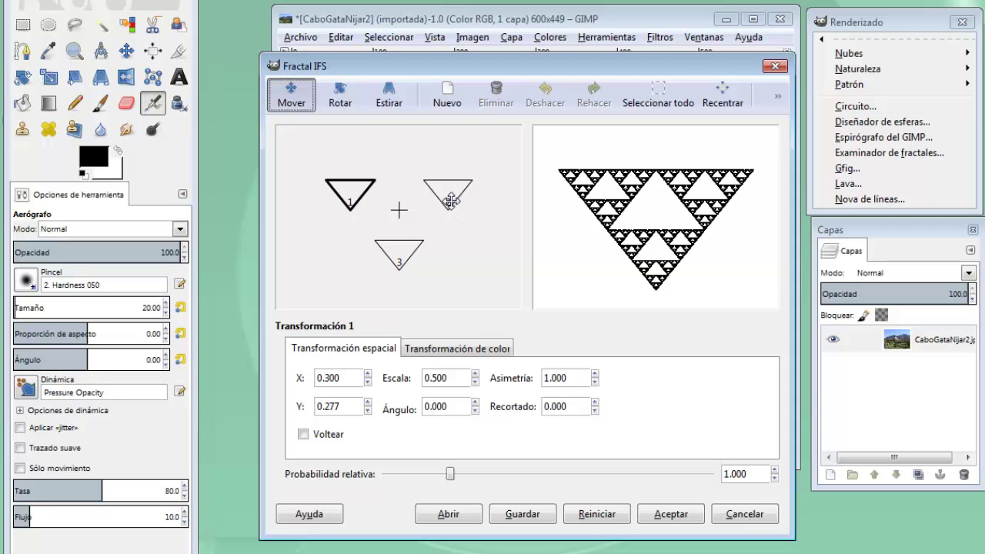
drag(454, 203, 436, 200)
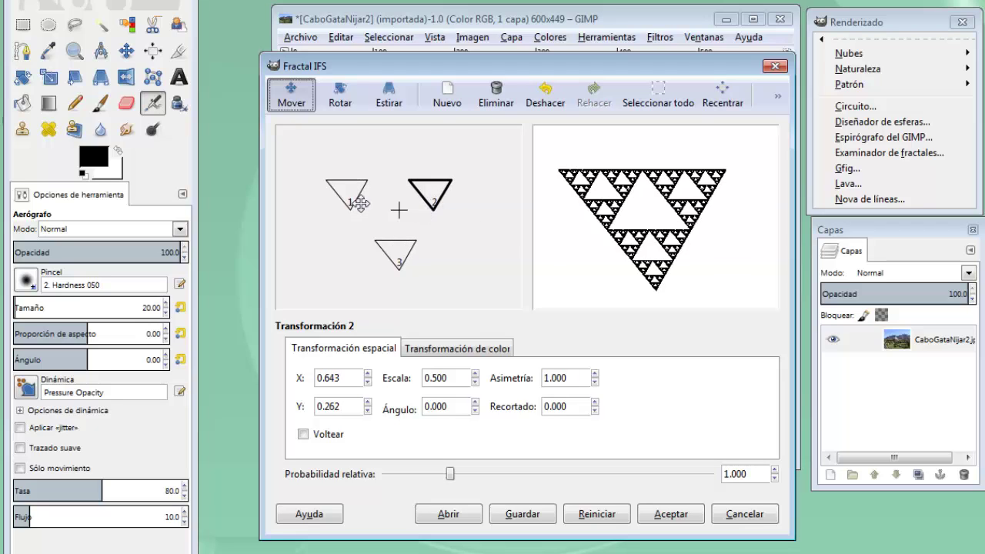
click(350, 196)
drag(350, 196, 365, 199)
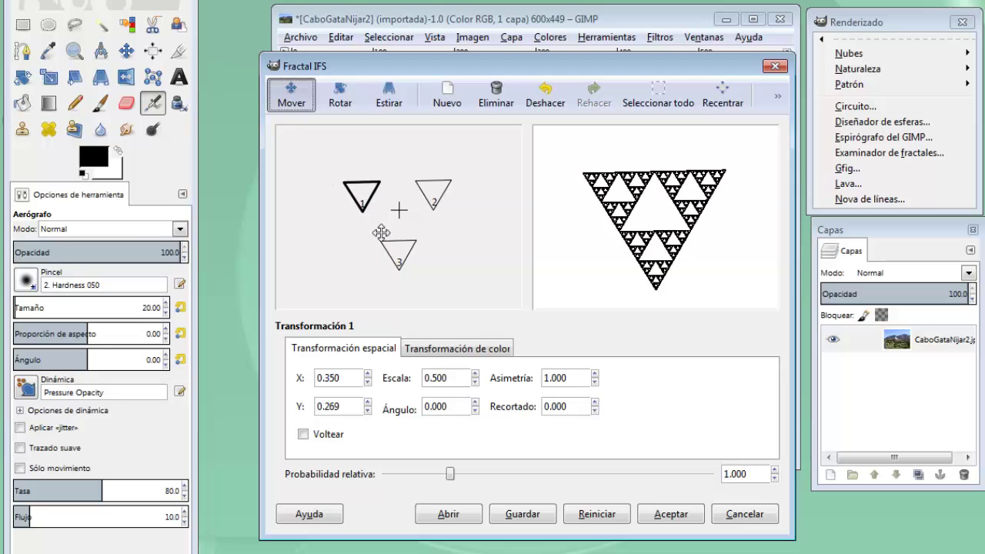
drag(392, 258, 393, 242)
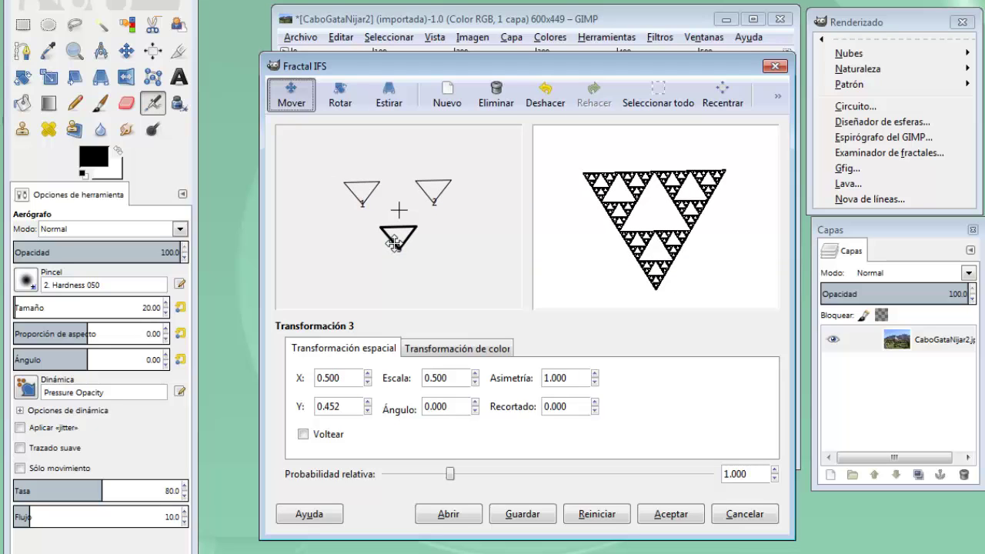
Rotate and enlarge triangle 3, then render the black IFS fractal onto the image.
click(340, 97)
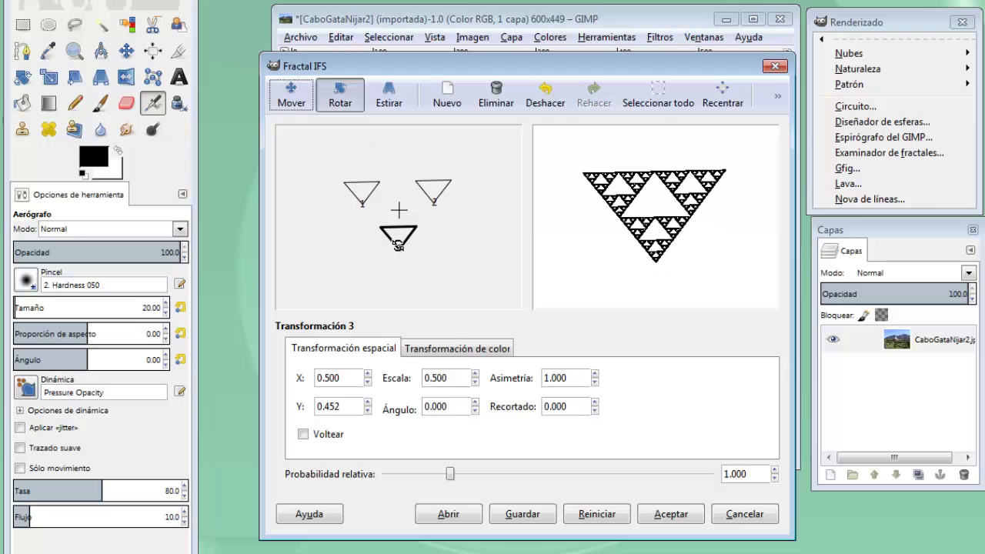
drag(397, 244, 399, 247)
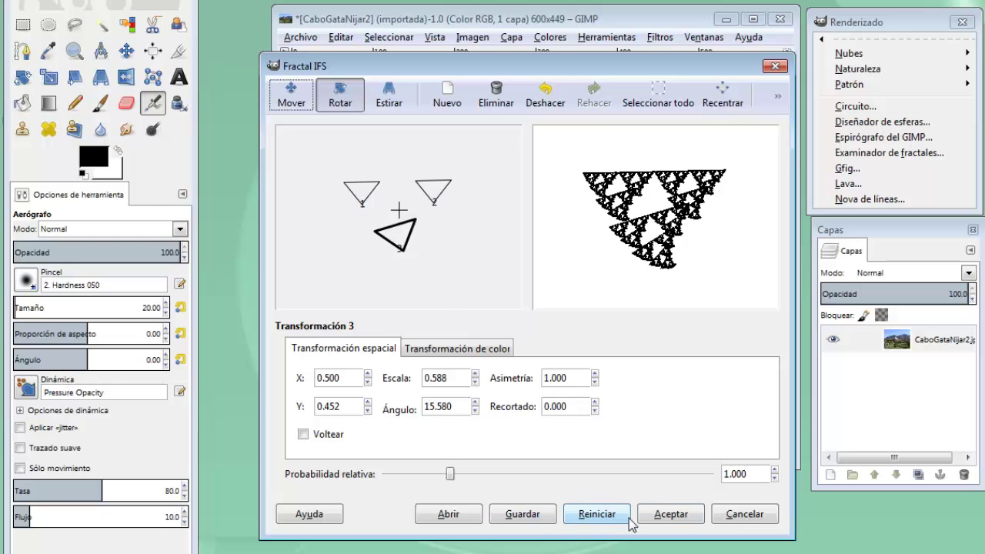
click(672, 514)
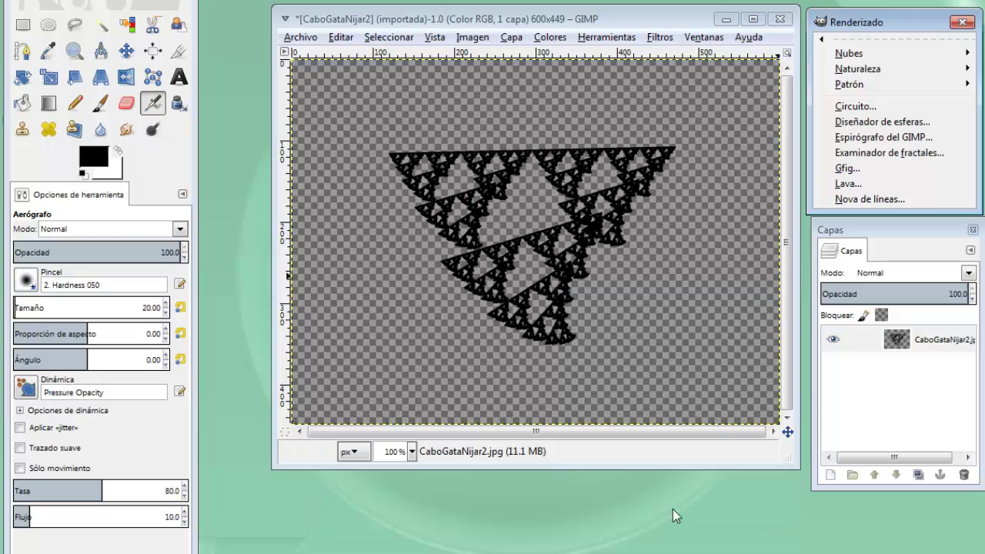
click(660, 465)
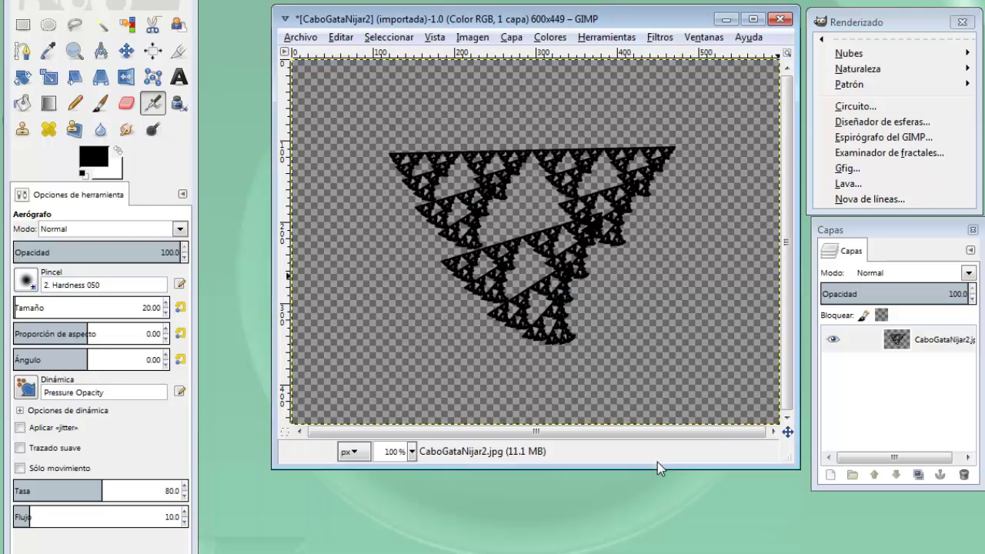
key(ctrl)
key(ctrl+z)
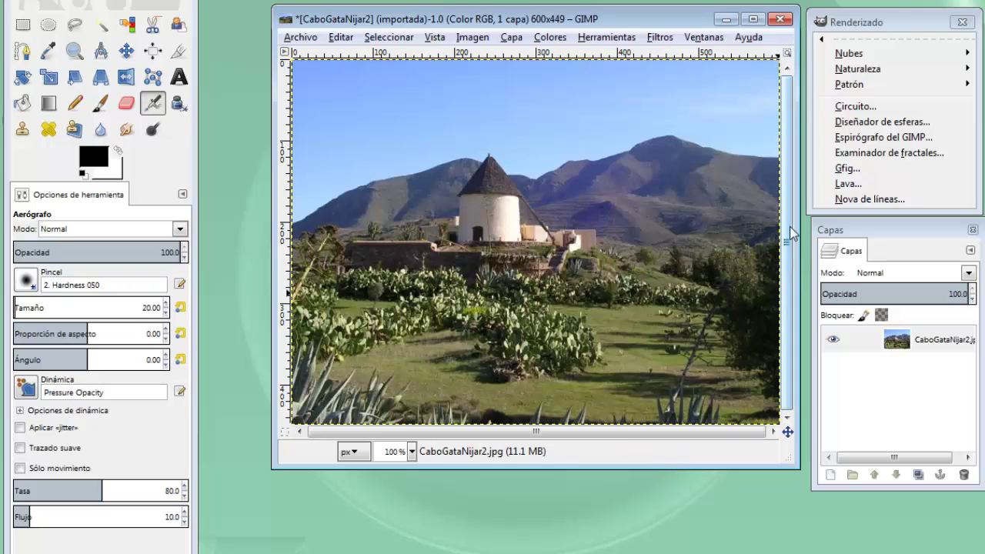
mouse_move(857, 68)
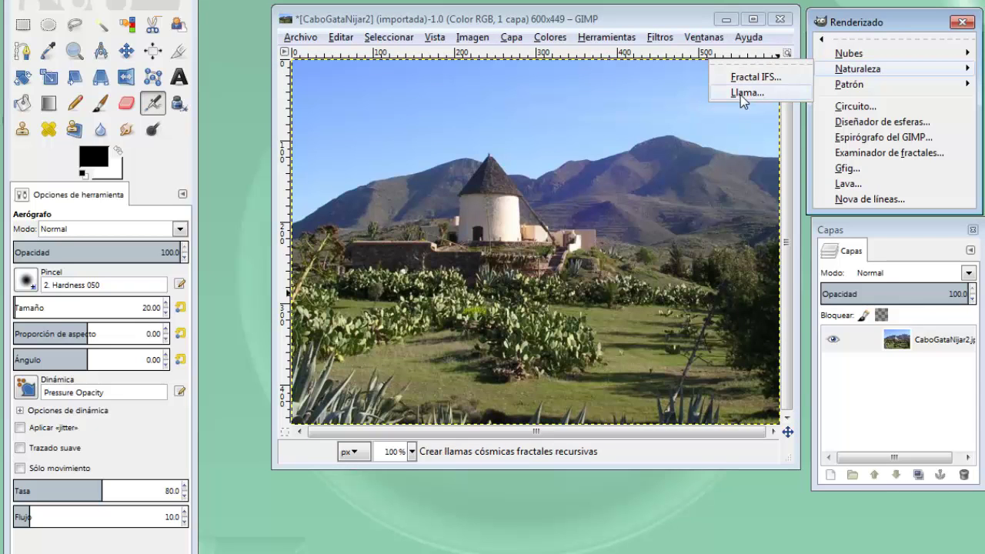
click(740, 93)
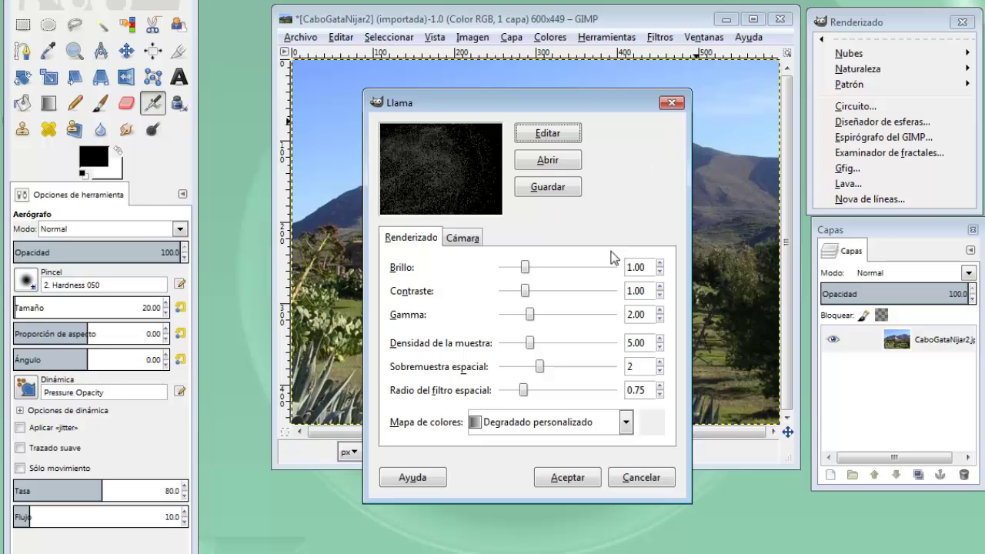
click(569, 477)
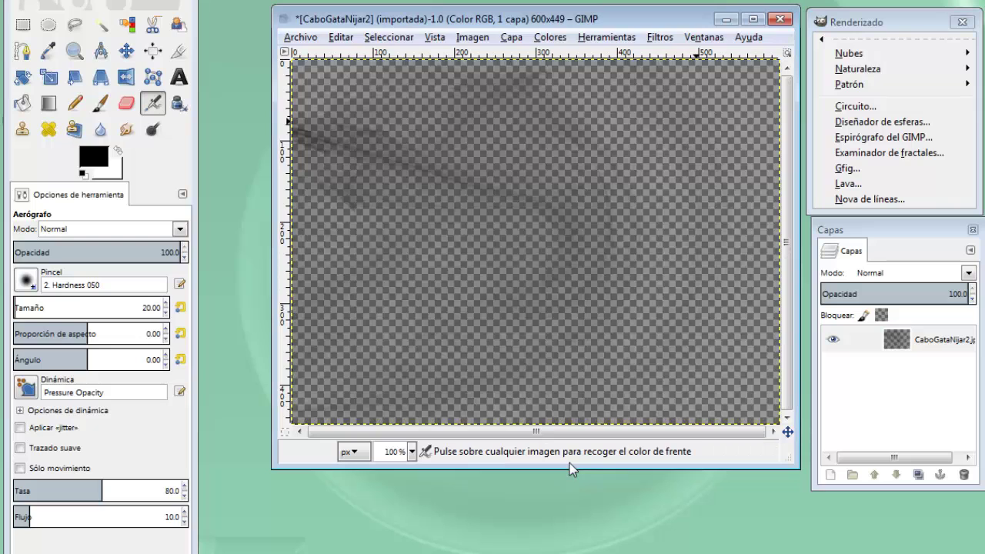
key(ctrl+z)
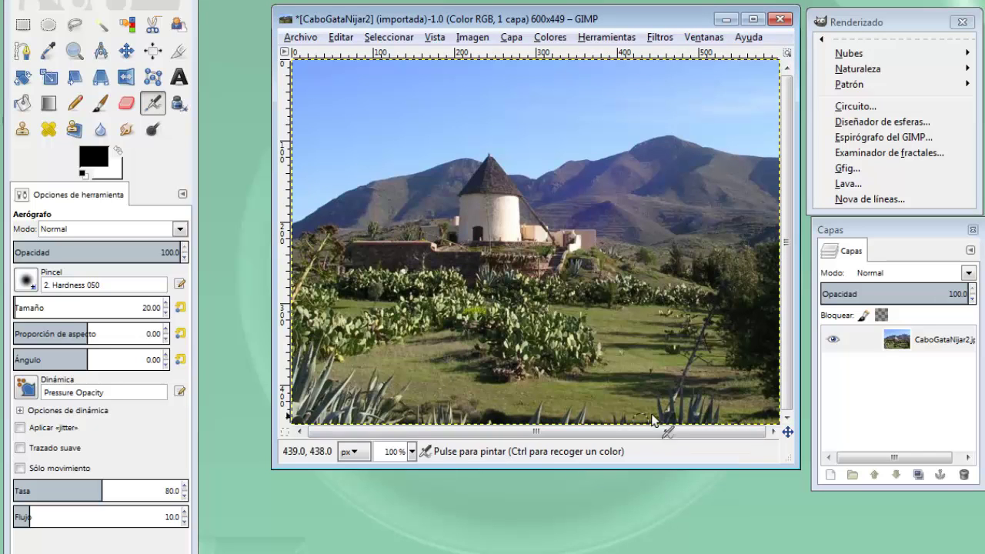
Tear off the Pattern render filters into a floating window beside the photo.
click(891, 88)
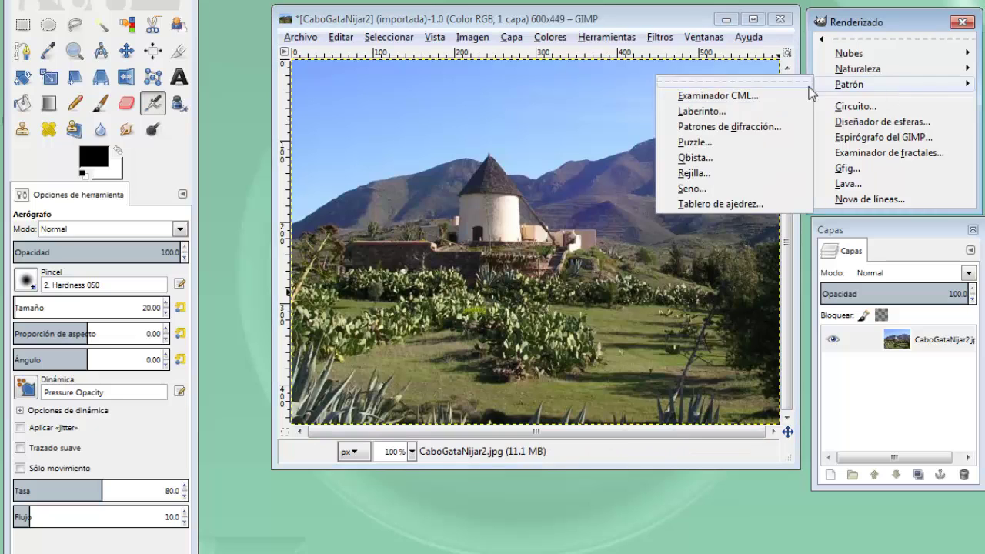
click(755, 80)
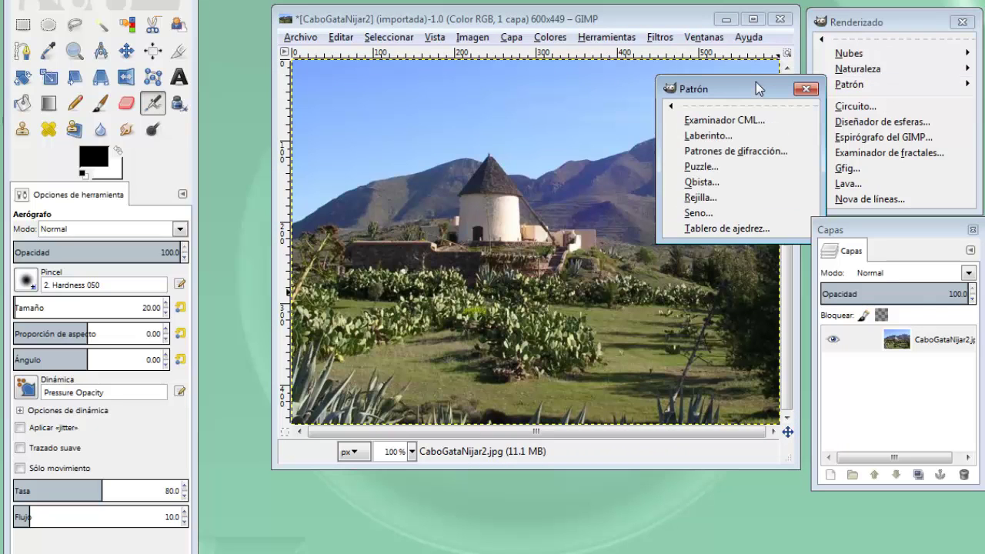
mouse_move(755, 82)
mouse_down()
mouse_move(688, 156)
mouse_move(246, 343)
mouse_move(265, 337)
mouse_up()
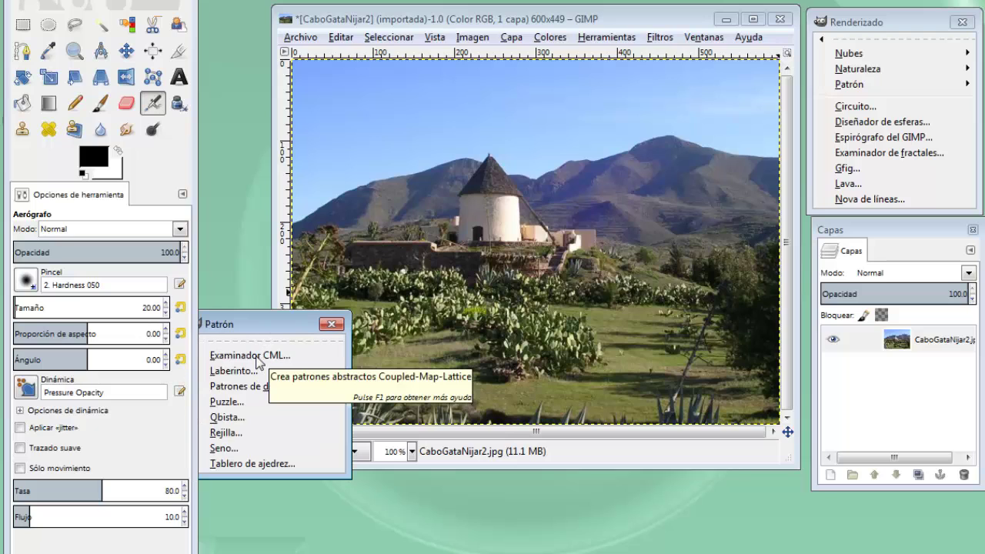
Open CML Explorer and look through its Saturation, Value, Advanced, Others and Misc settings.
click(257, 358)
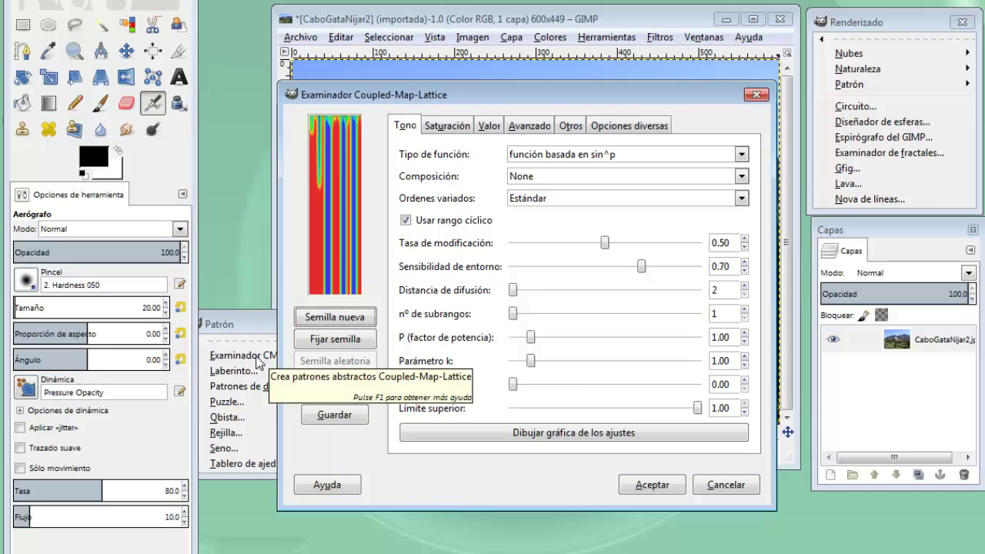
drag(474, 88, 494, 55)
click(467, 91)
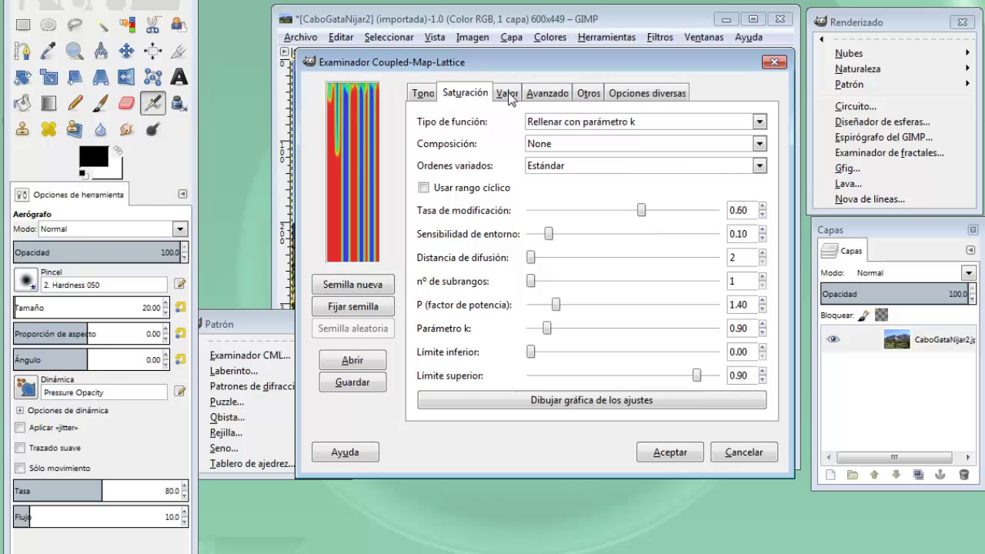
click(508, 94)
click(554, 94)
click(589, 94)
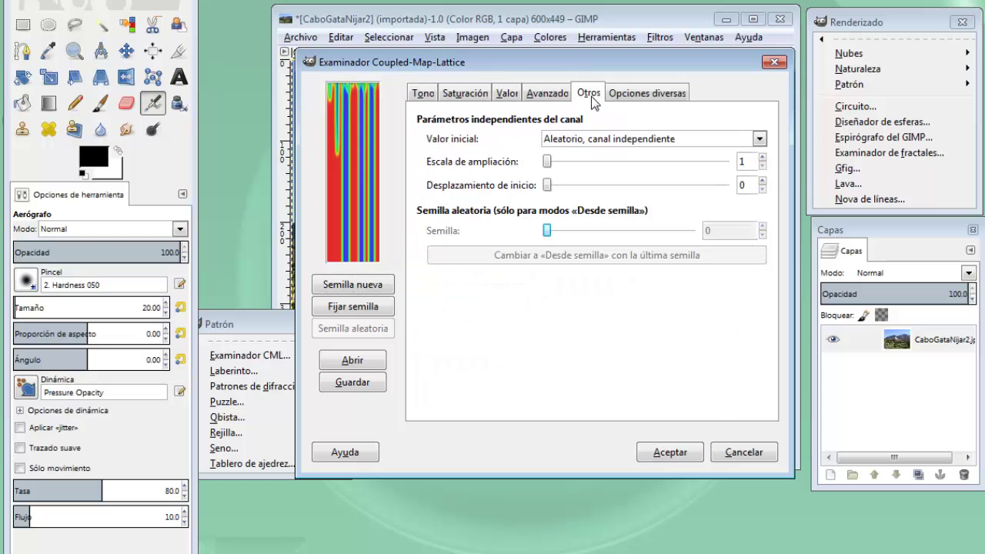
click(638, 94)
click(463, 96)
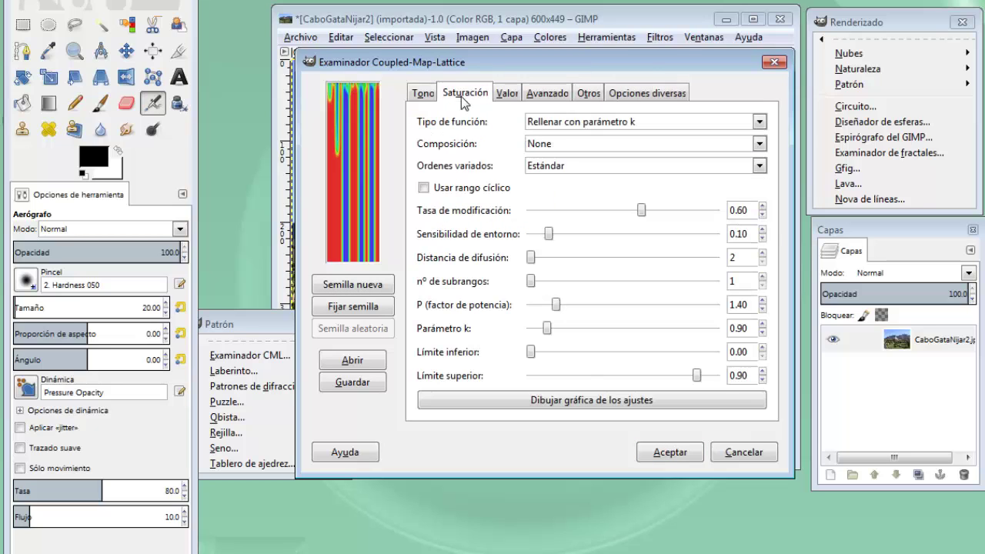
click(426, 96)
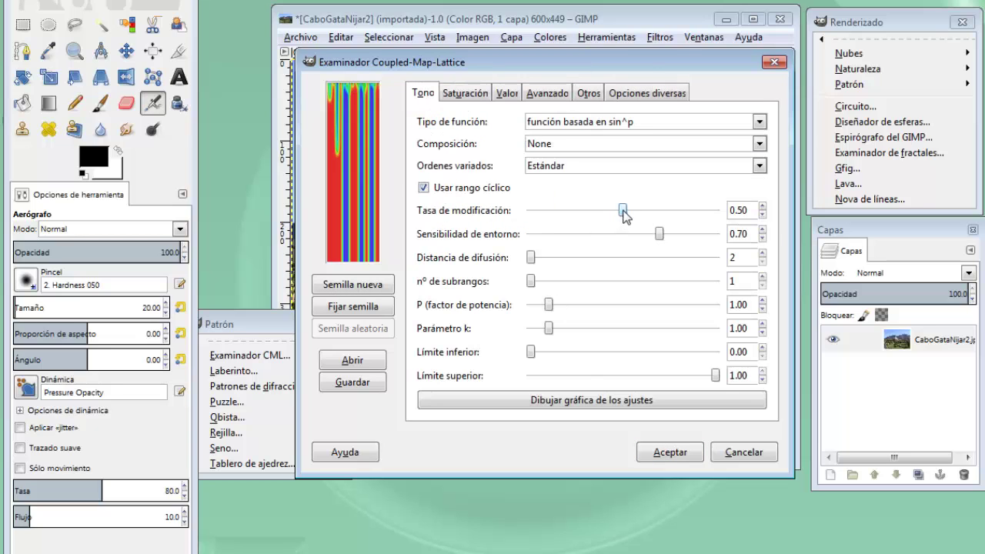
Set Hue modification rate 0.22 and sensitivity 0.81, render the stripes, then undo.
drag(622, 210, 572, 210)
drag(659, 234, 682, 233)
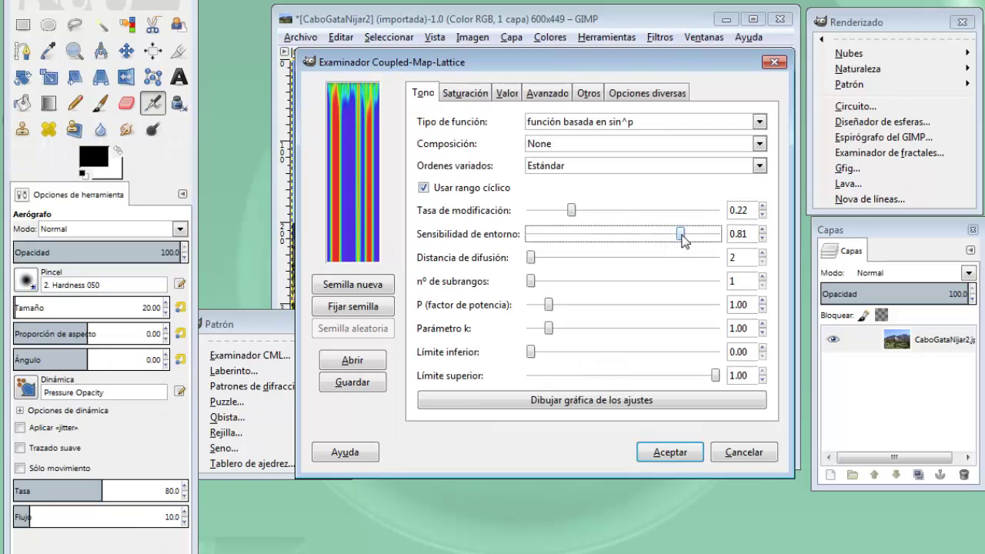
click(671, 452)
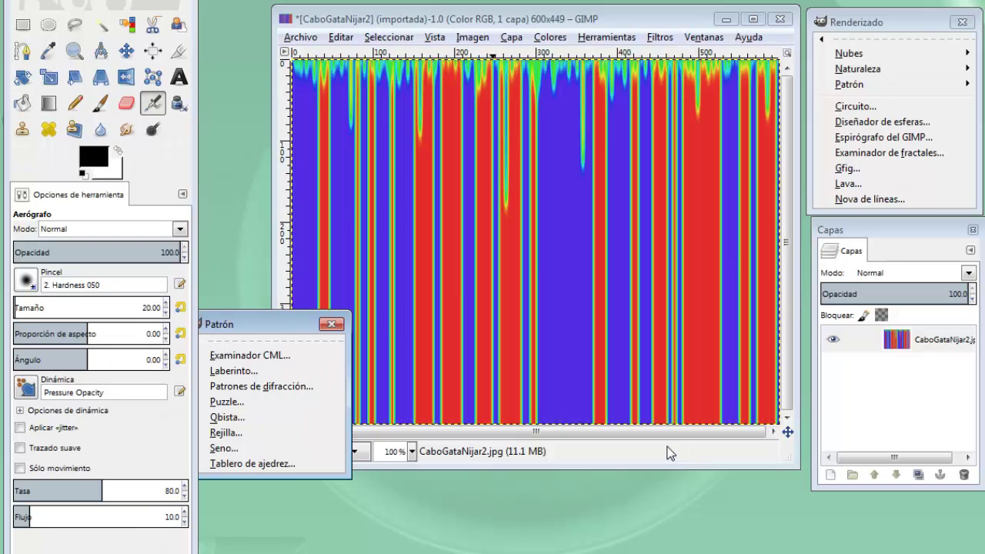
click(668, 452)
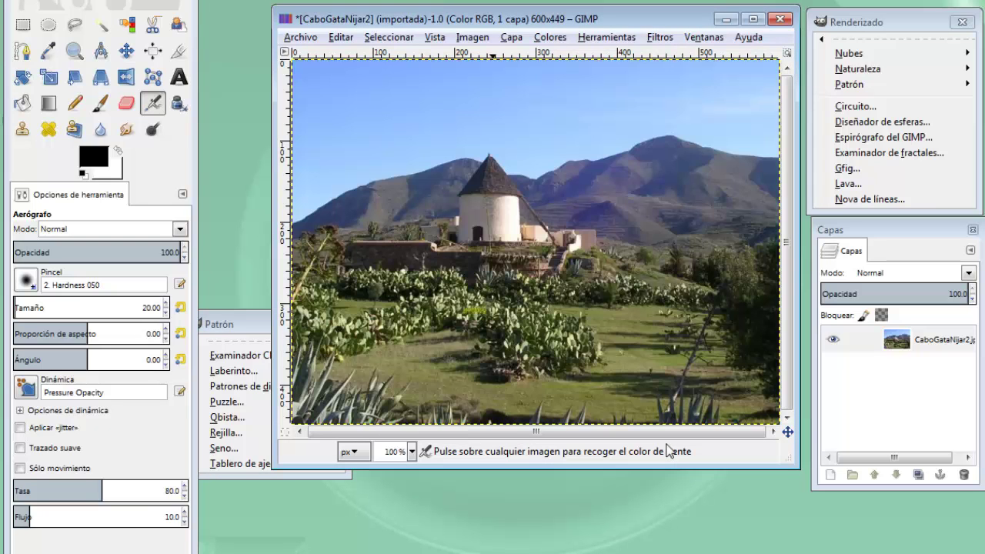
key(ctrl+z)
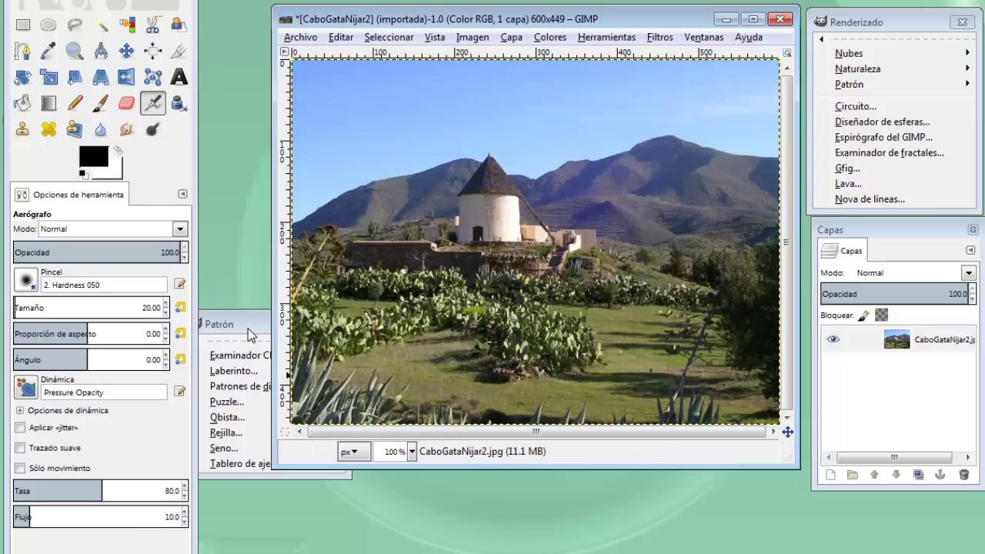
click(255, 352)
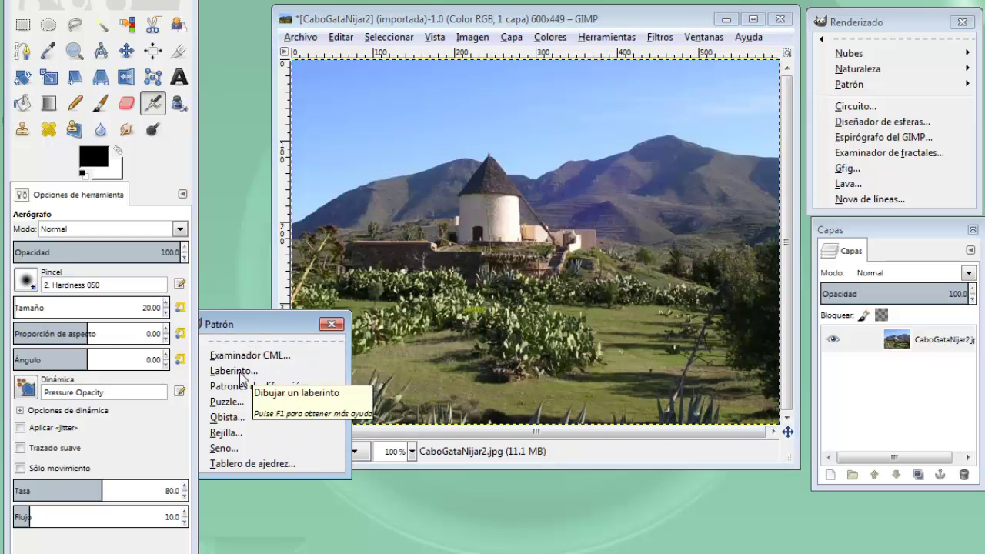
click(242, 373)
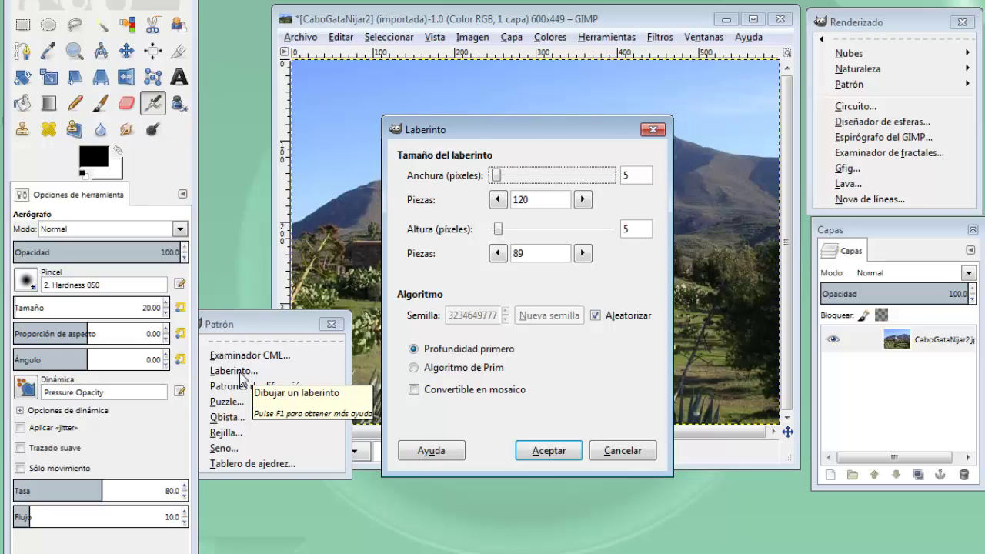
click(545, 450)
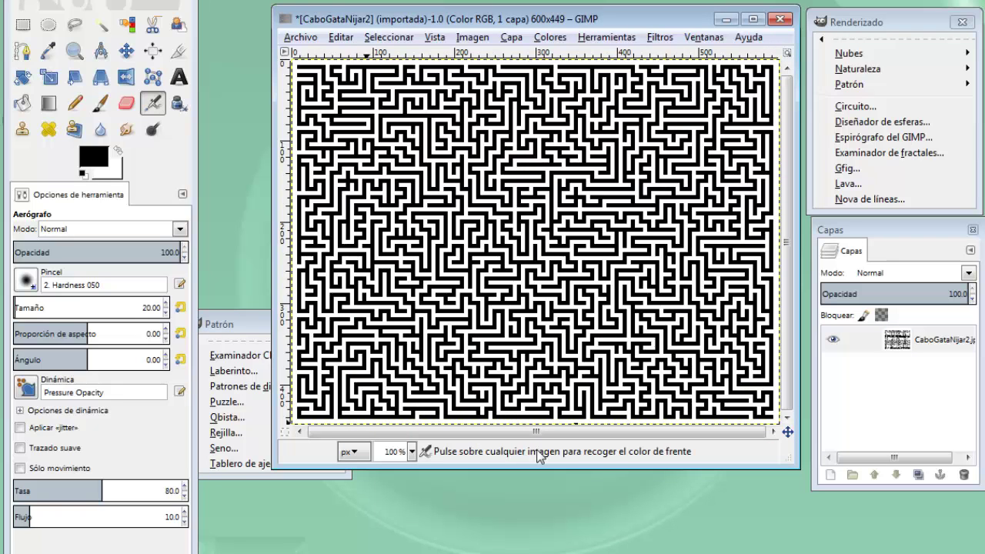
key(ctrl+z)
In Diffraction Patterns, set red frequency to 10.815 and green frequency to 5.486.
click(233, 316)
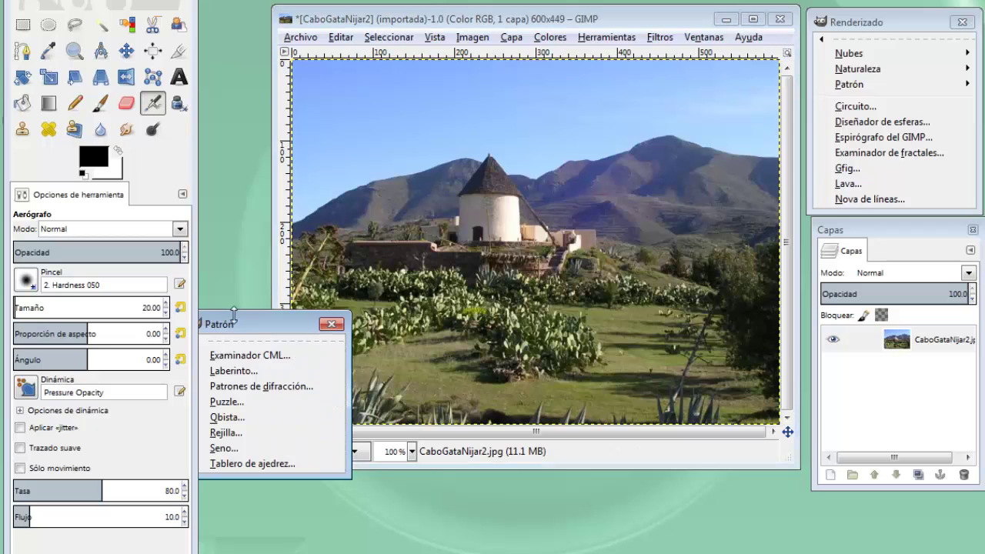
click(257, 386)
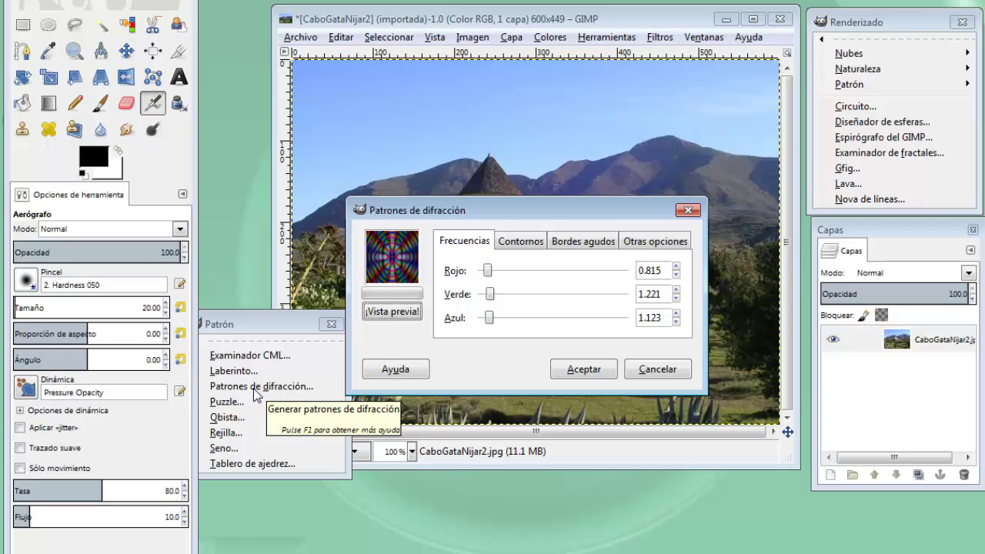
drag(488, 270, 561, 270)
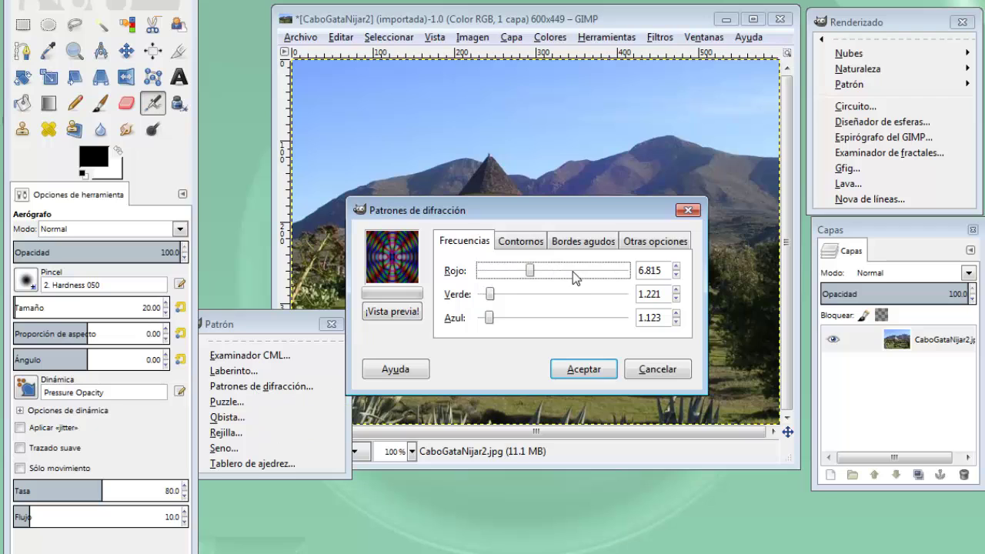
click(393, 311)
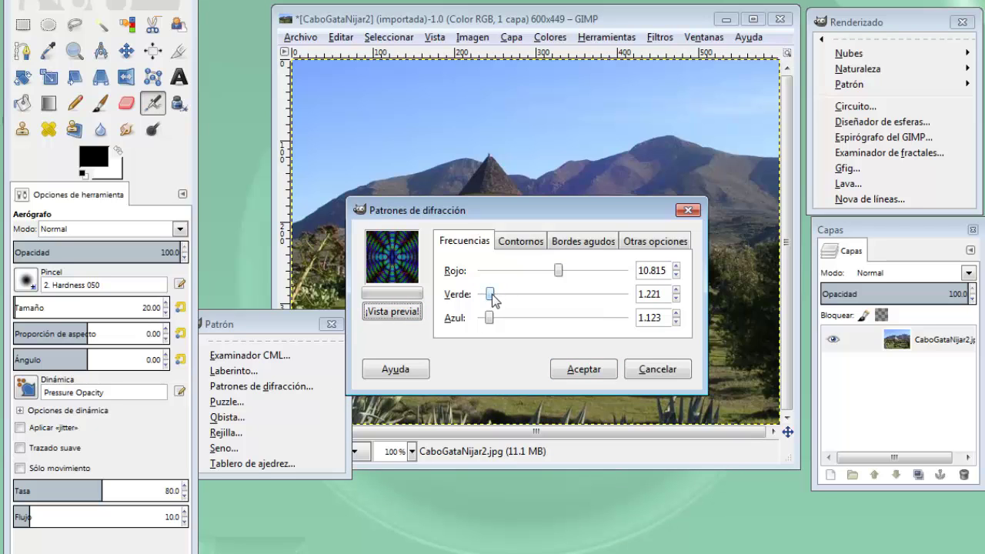
drag(490, 294, 592, 295)
click(394, 312)
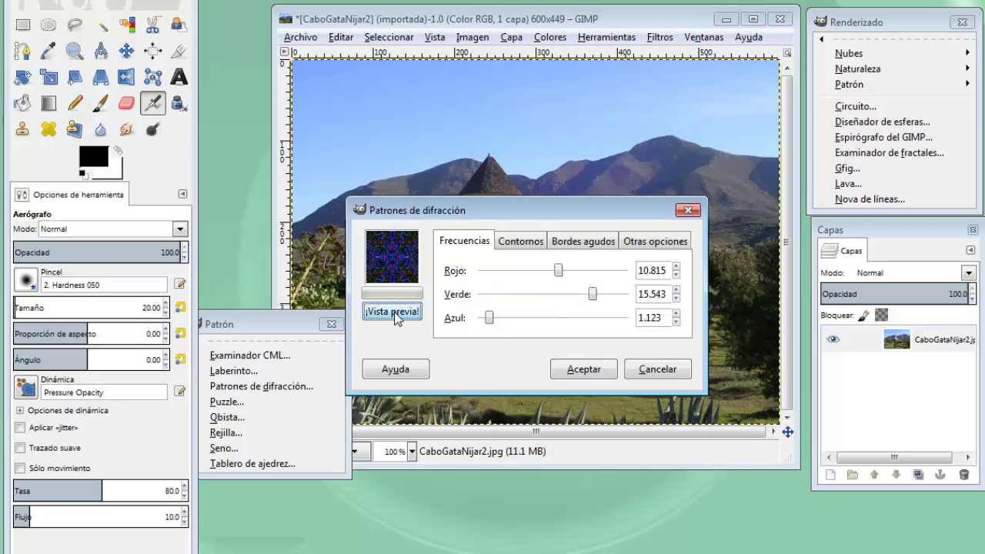
drag(592, 294, 520, 295)
click(380, 309)
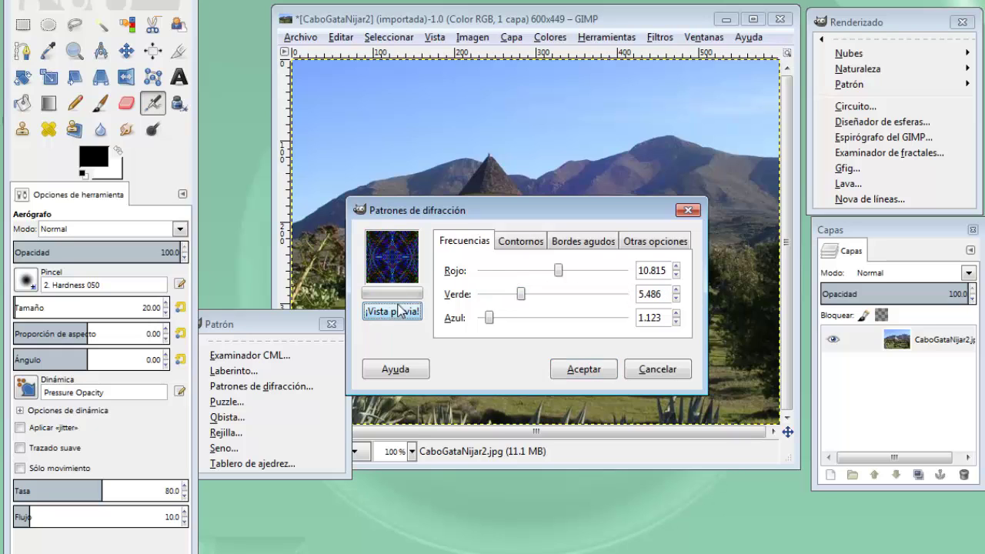
Lower red sharp edges to 0.348, render the diffraction pattern, then undo it.
click(583, 241)
drag(575, 270, 532, 279)
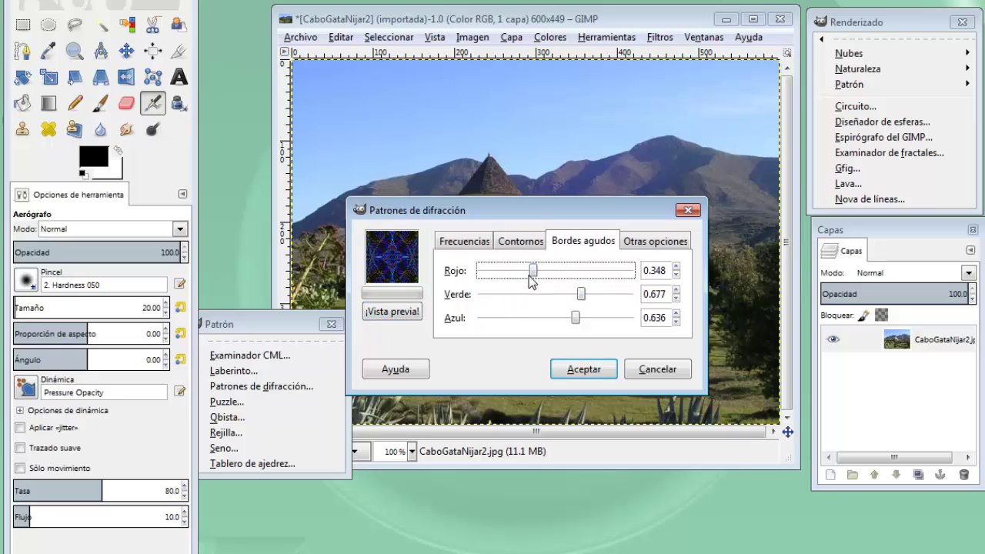
click(400, 313)
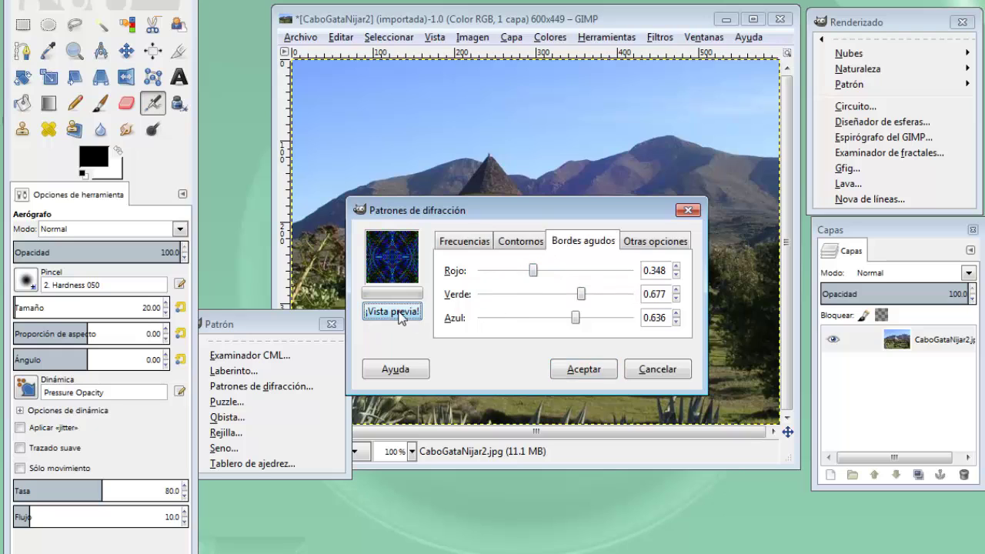
click(573, 369)
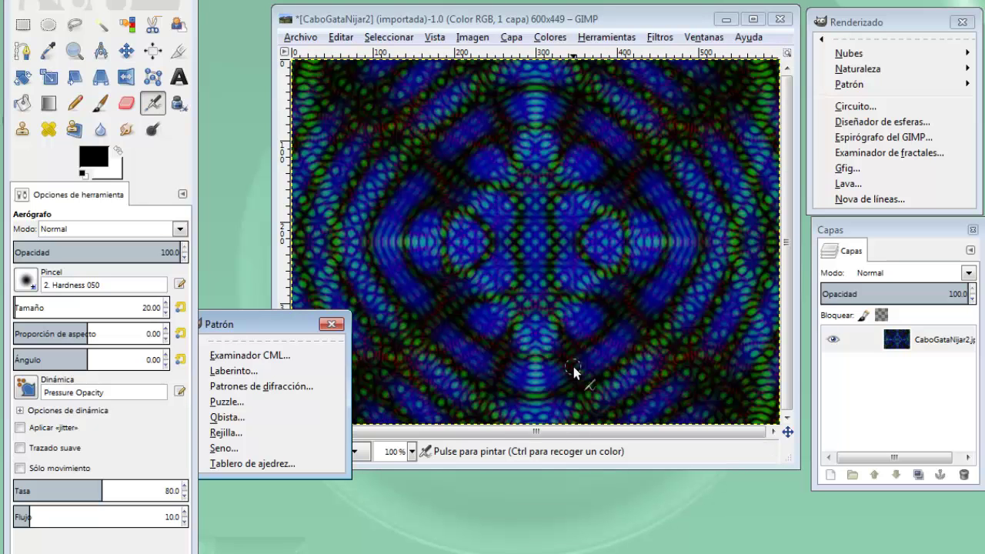
click(585, 434)
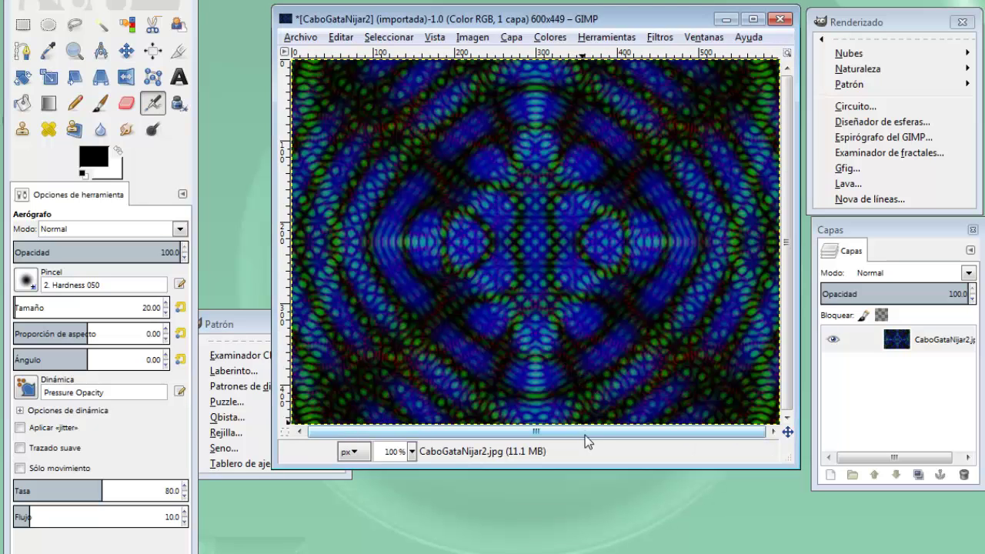
key(ctrl)
key(ctrl+z)
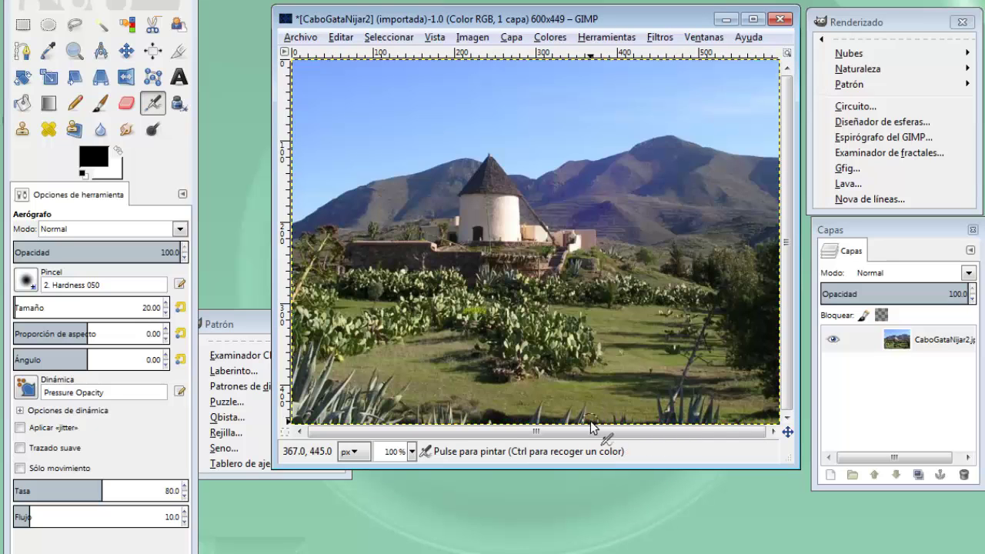
Render an 8 by 11 Puzzle with bevel 3 and softer highlights, then undo it.
click(219, 401)
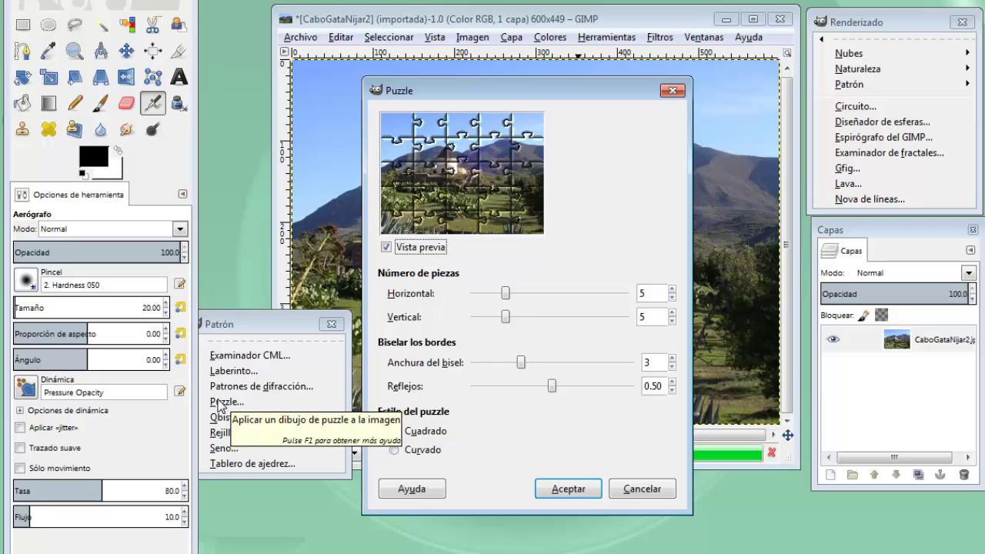
mouse_move(505, 293)
mouse_down()
mouse_move(530, 293)
mouse_move(553, 317)
mouse_up()
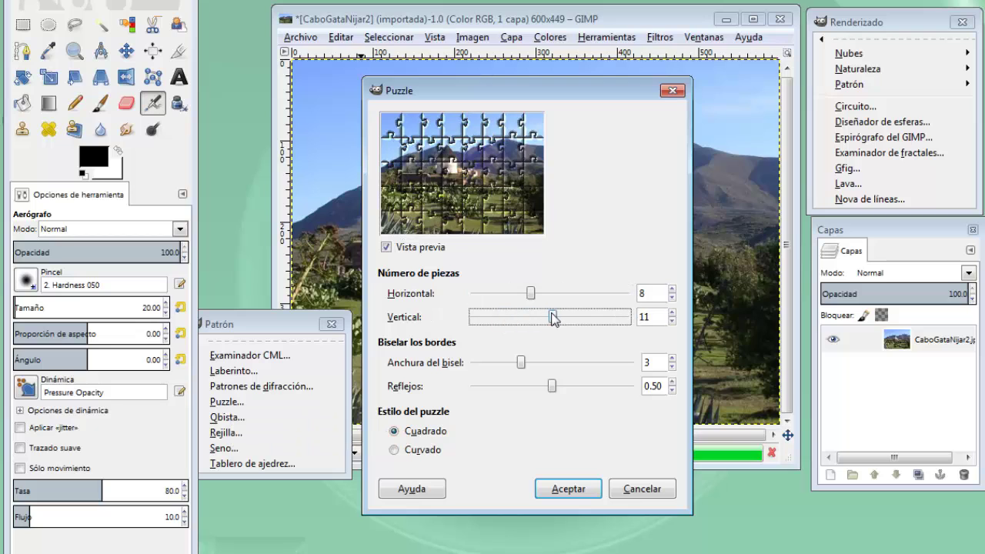
mouse_move(518, 360)
mouse_down()
mouse_move(543, 362)
mouse_move(515, 362)
mouse_move(542, 386)
mouse_up()
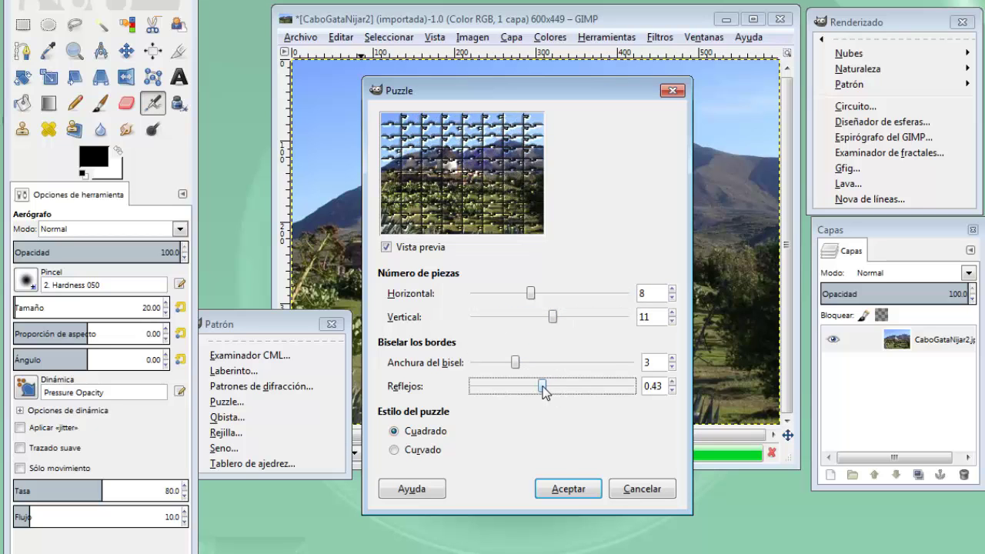
click(577, 489)
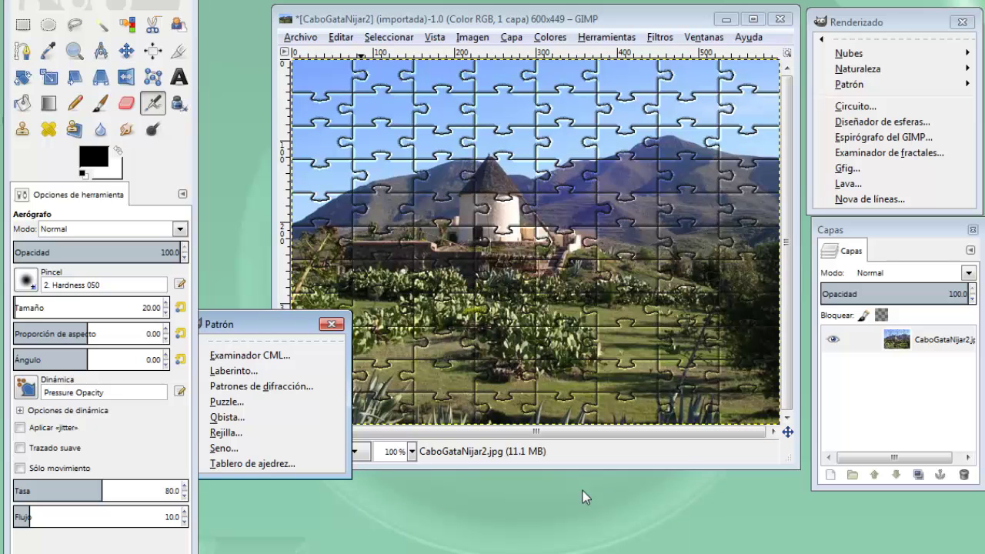
click(583, 461)
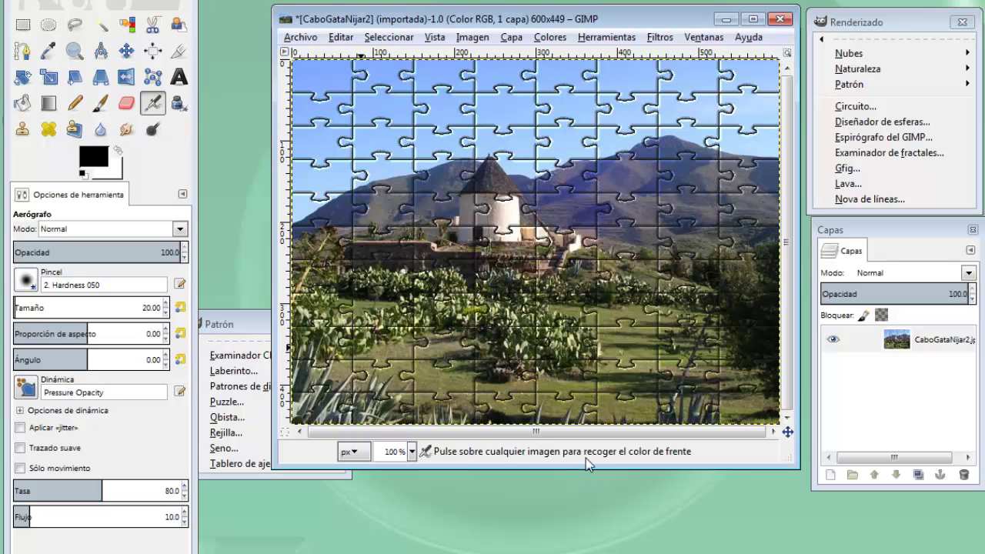
key(ctrl+z)
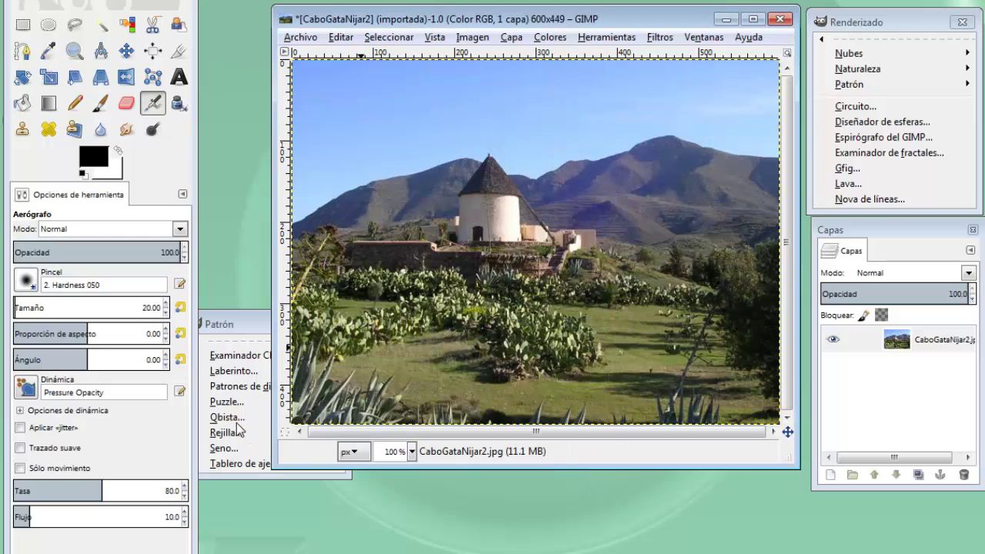
Generate Qbist patterns, render the centre variation over the photo, then undo it.
click(229, 418)
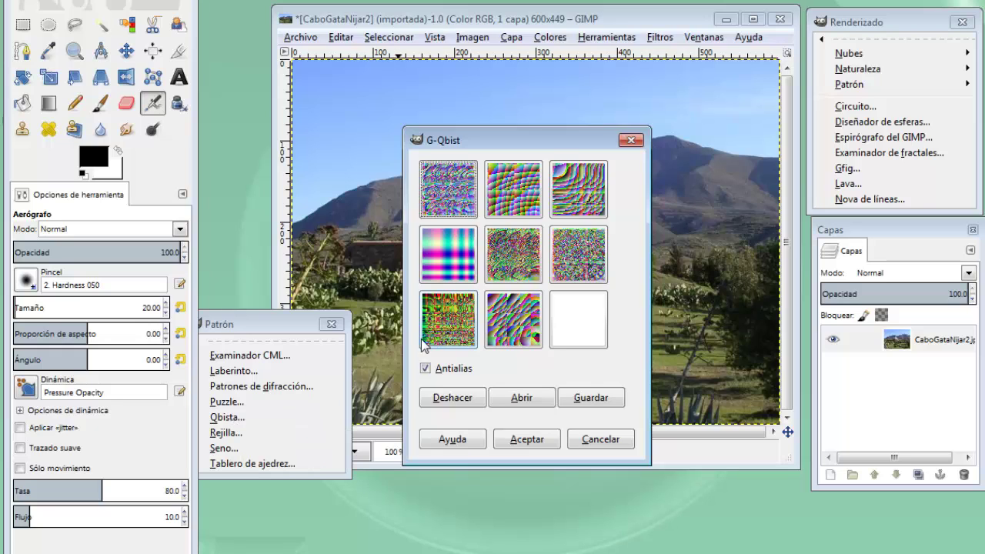
click(521, 204)
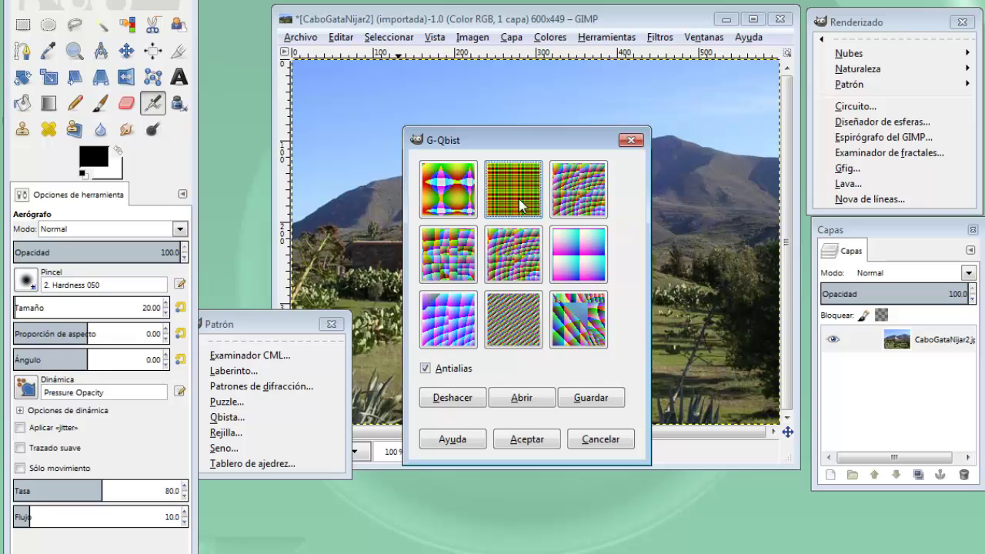
click(517, 254)
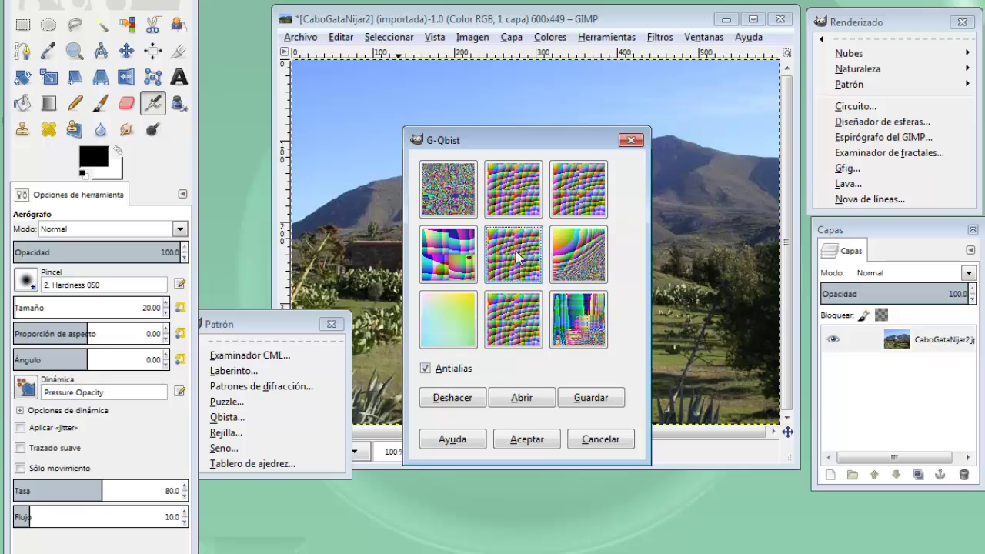
click(533, 439)
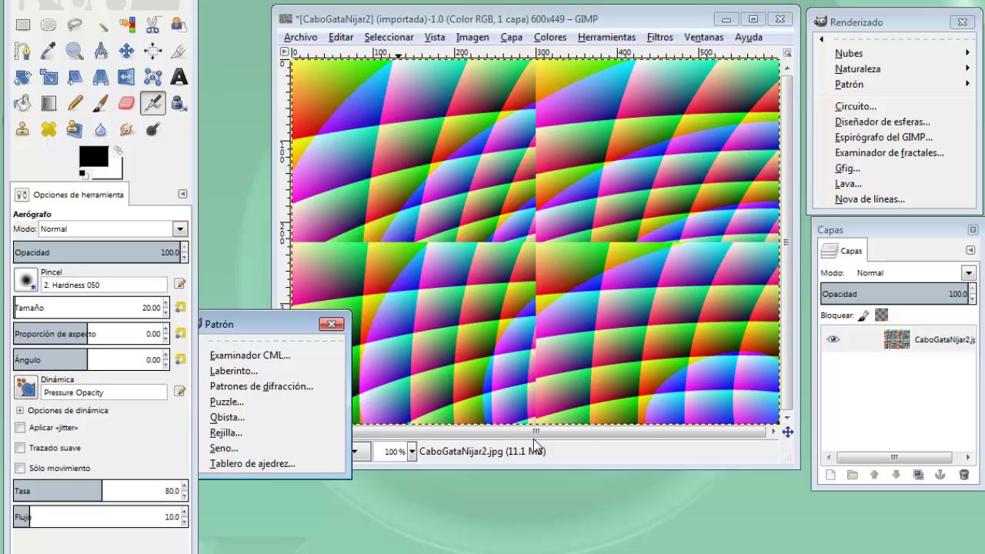
click(536, 450)
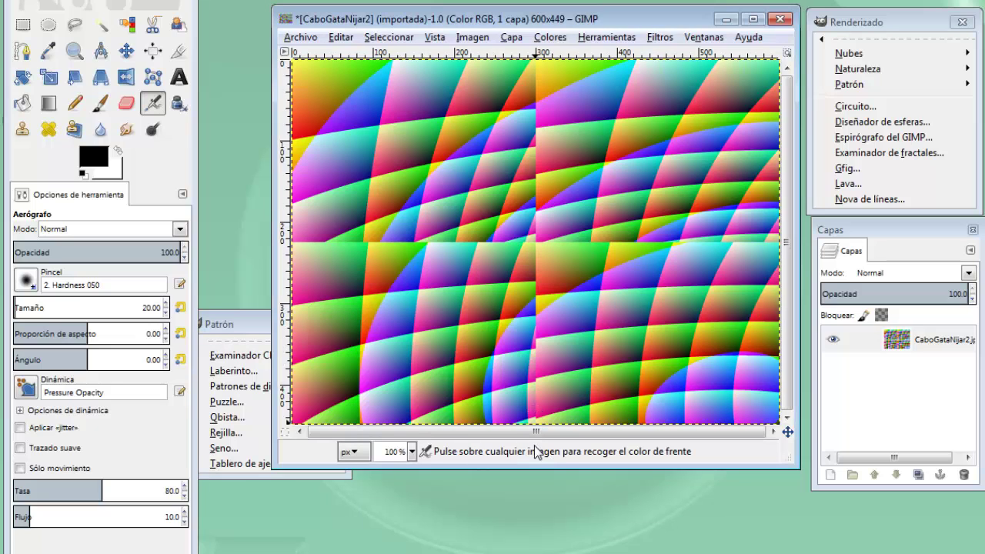
key(ctrl+z)
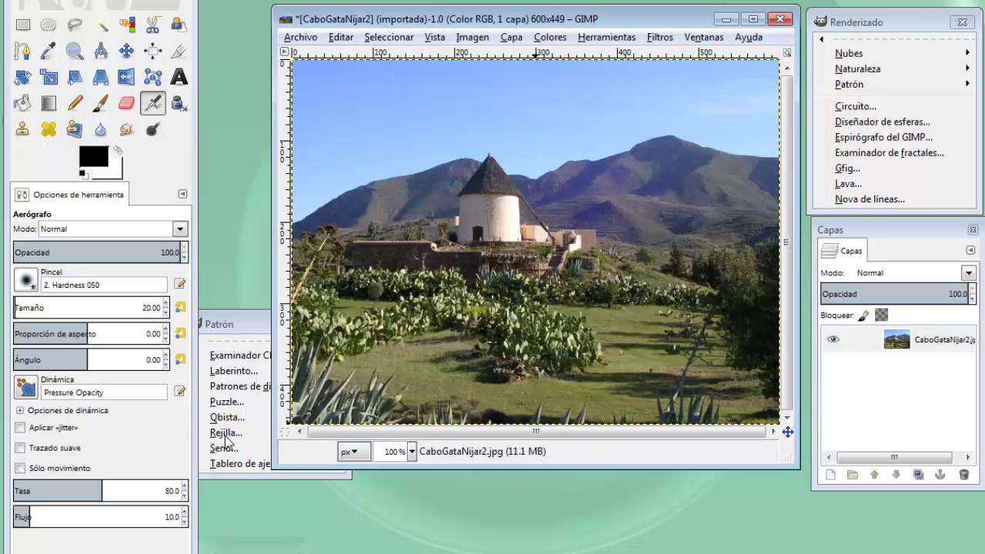
Set the Rejilla grid to 1 px lines, 19 px spacing and 11 px offset.
click(226, 433)
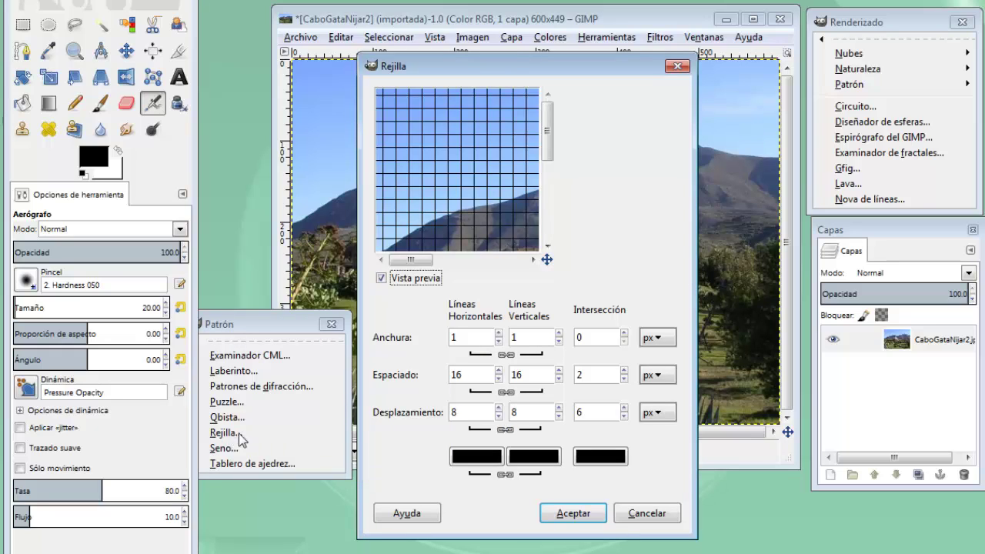
click(560, 334)
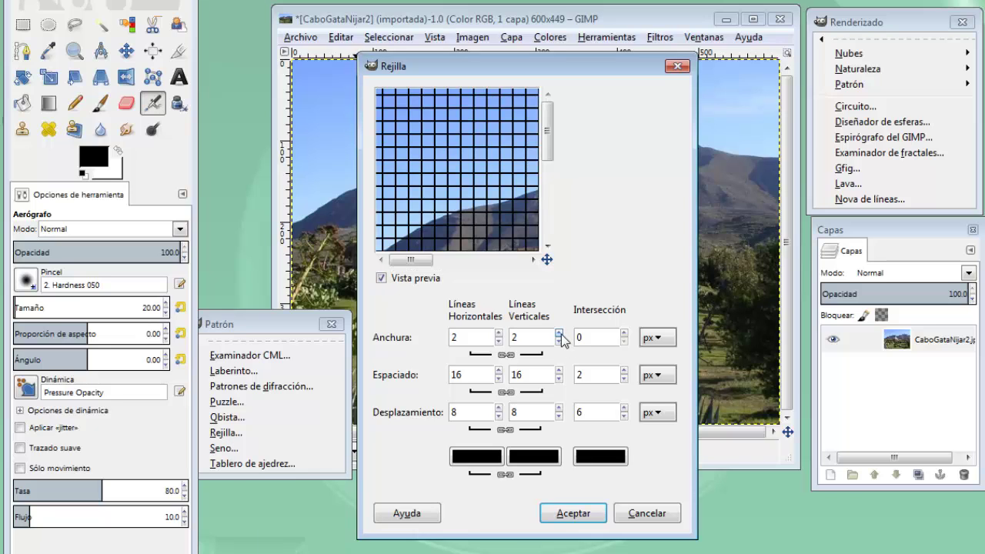
click(498, 341)
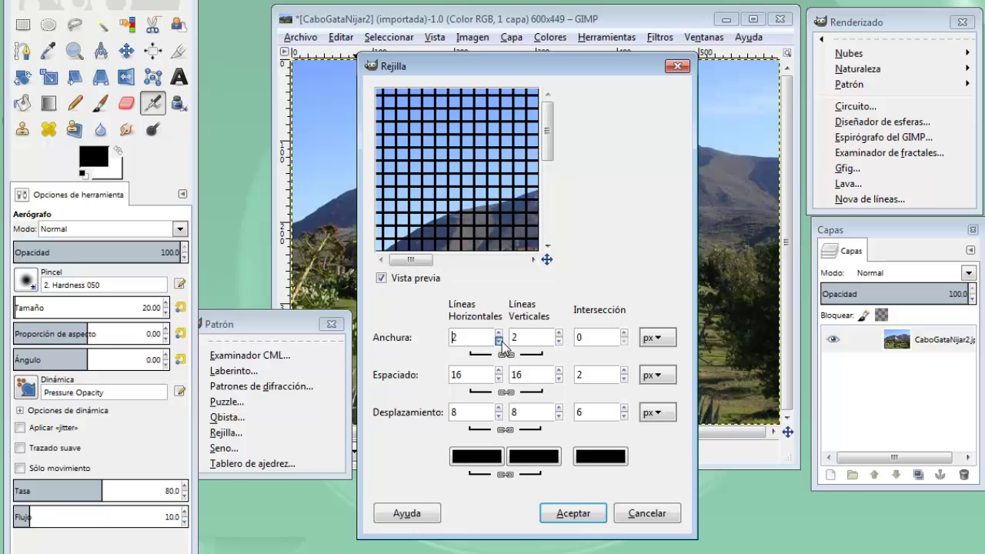
click(559, 370)
click(560, 371)
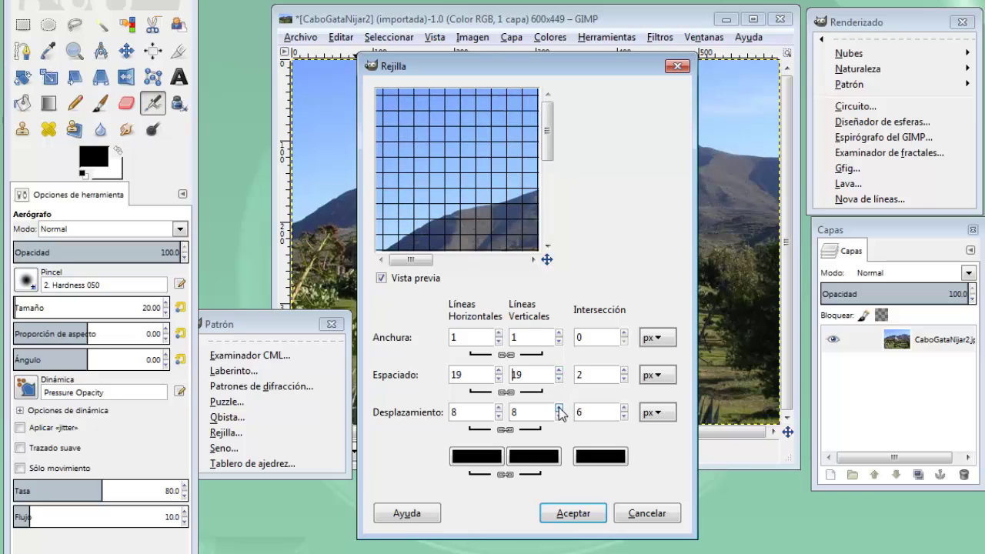
click(558, 408)
click(558, 408)
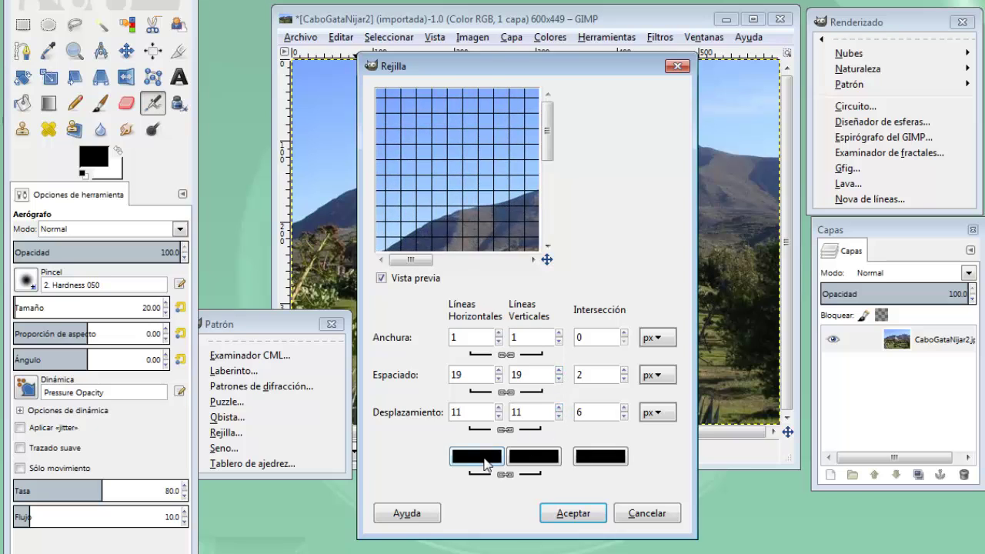
Colour the grid lines red, render the grid over the photo, then undo it.
click(477, 456)
drag(481, 346, 512, 269)
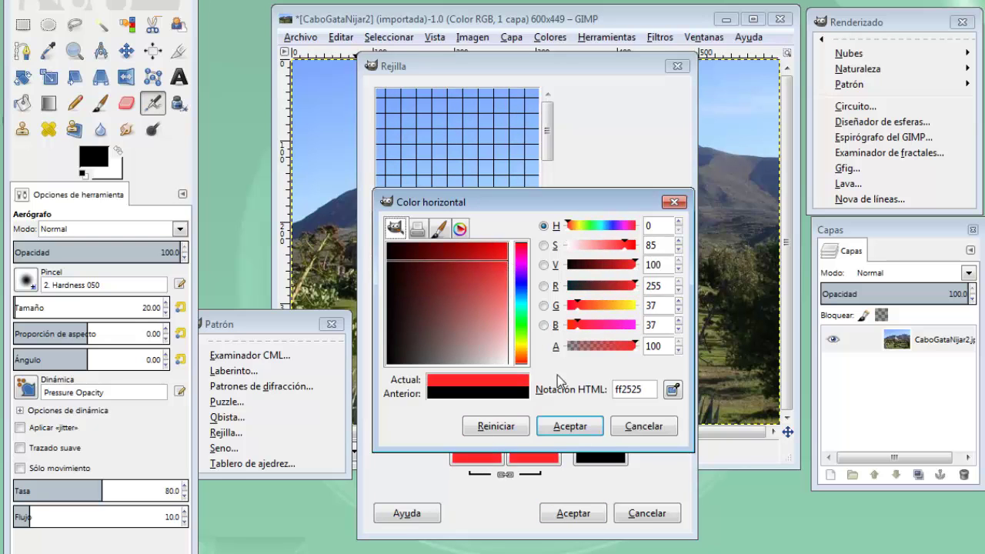
click(569, 426)
click(573, 513)
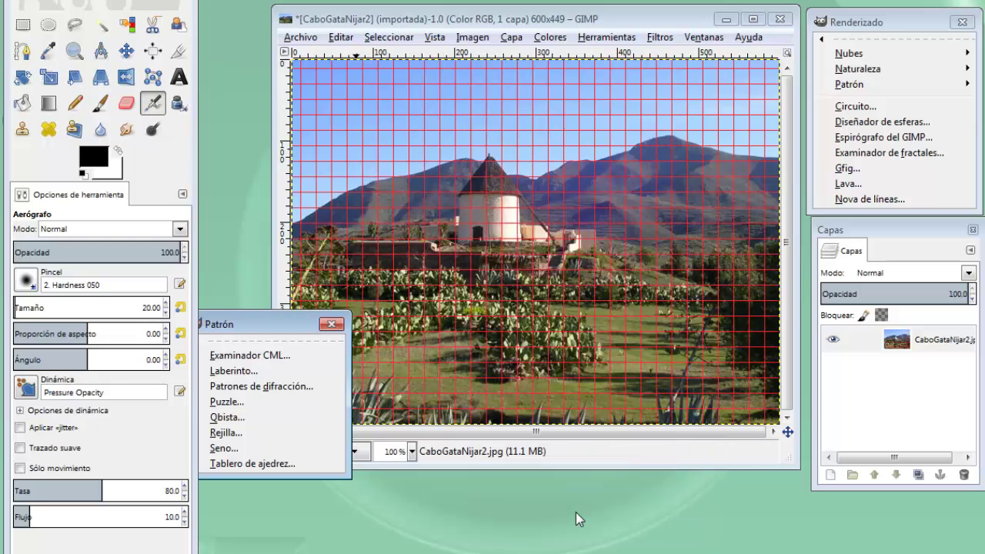
click(586, 460)
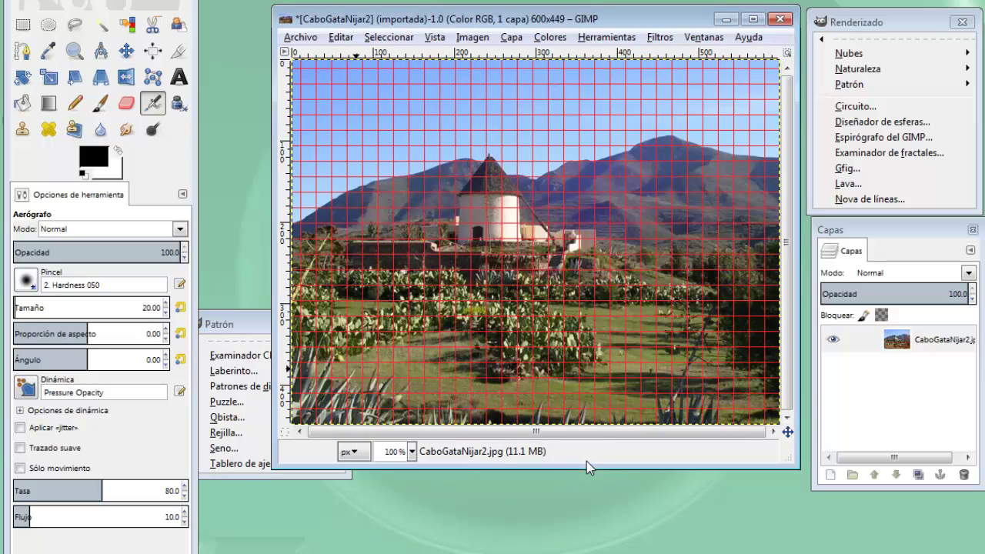
key(ctrl+z)
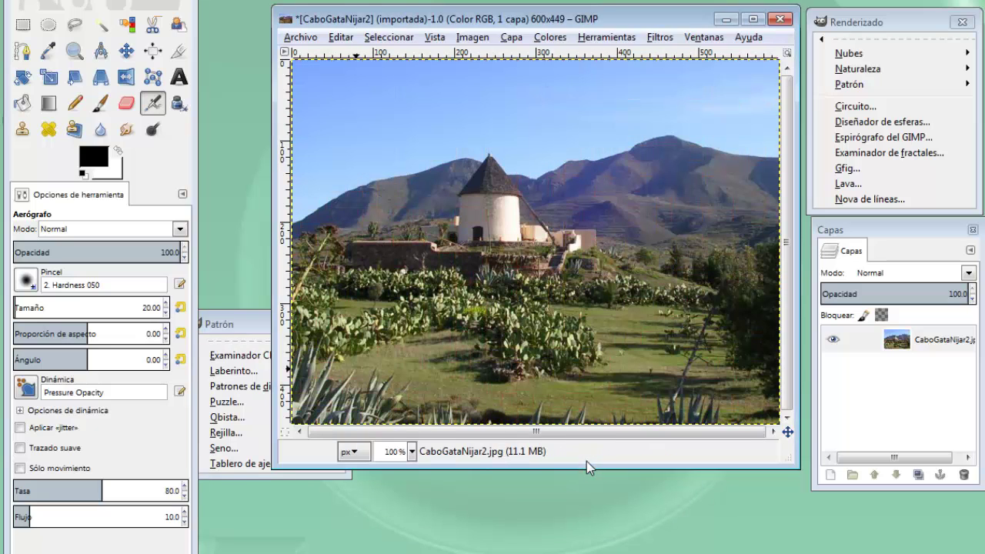
click(219, 449)
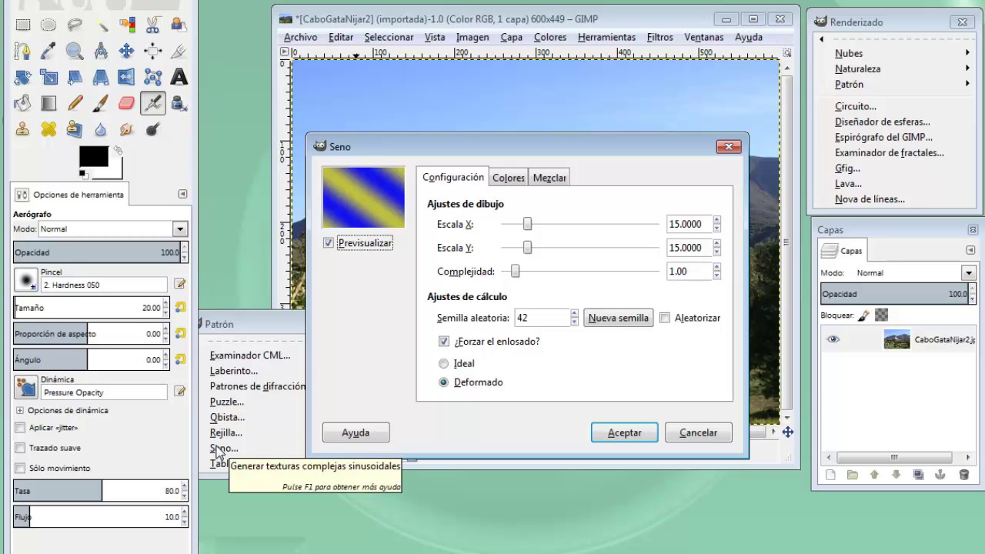
Change the Seno second stripe colour to magenta.
click(523, 180)
click(493, 289)
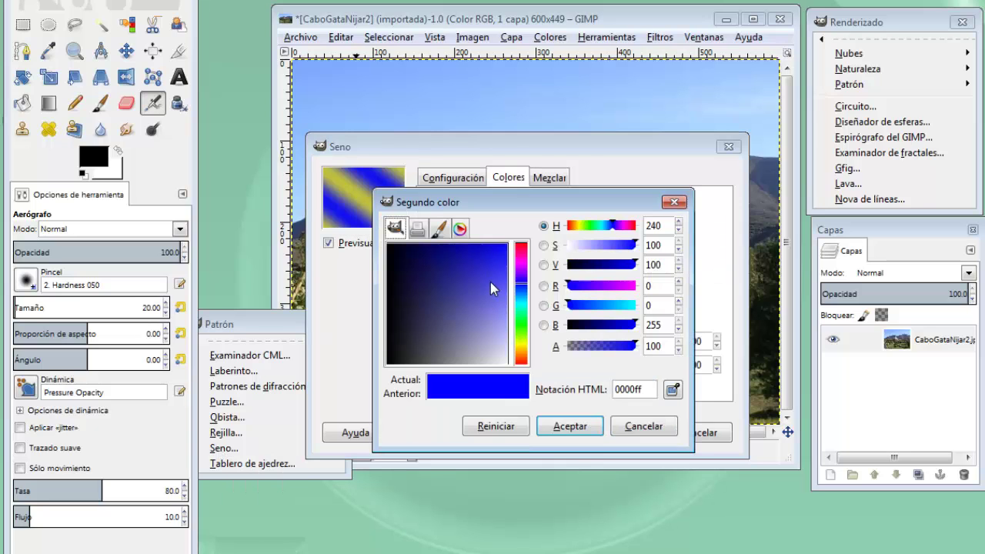
click(517, 281)
click(504, 248)
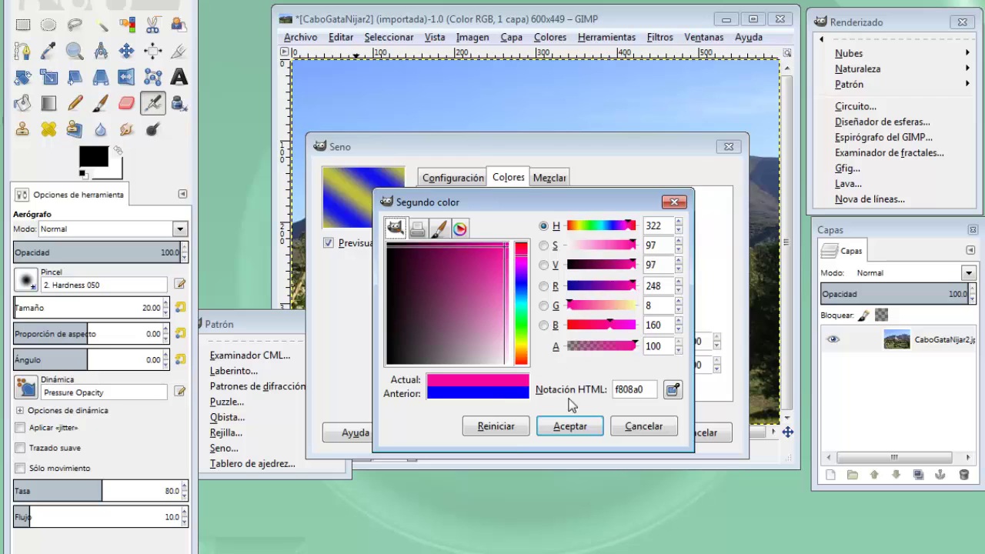
click(571, 427)
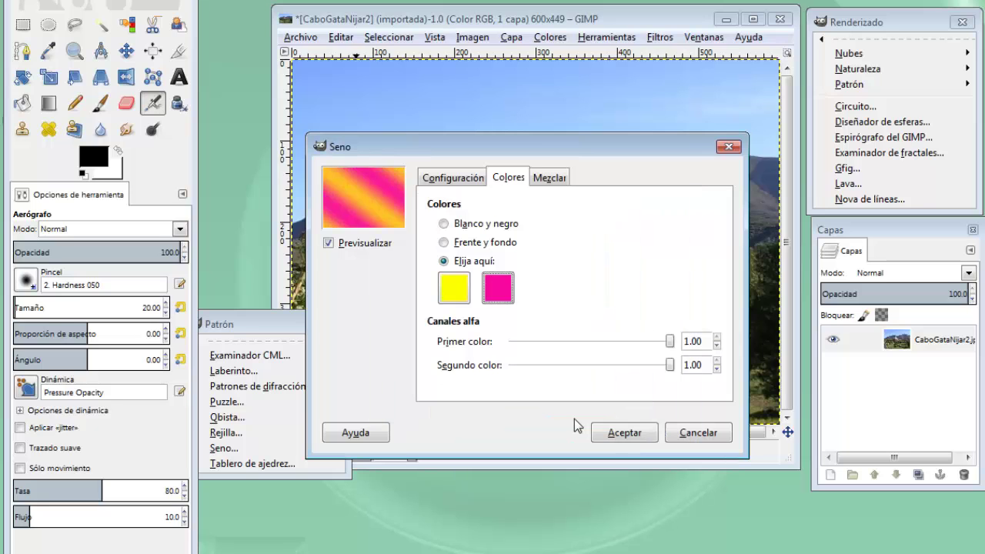
Set Seno X scale to about 46 and Y scale about 36, render, then undo.
click(466, 179)
drag(528, 224, 577, 225)
drag(528, 248, 561, 249)
click(616, 432)
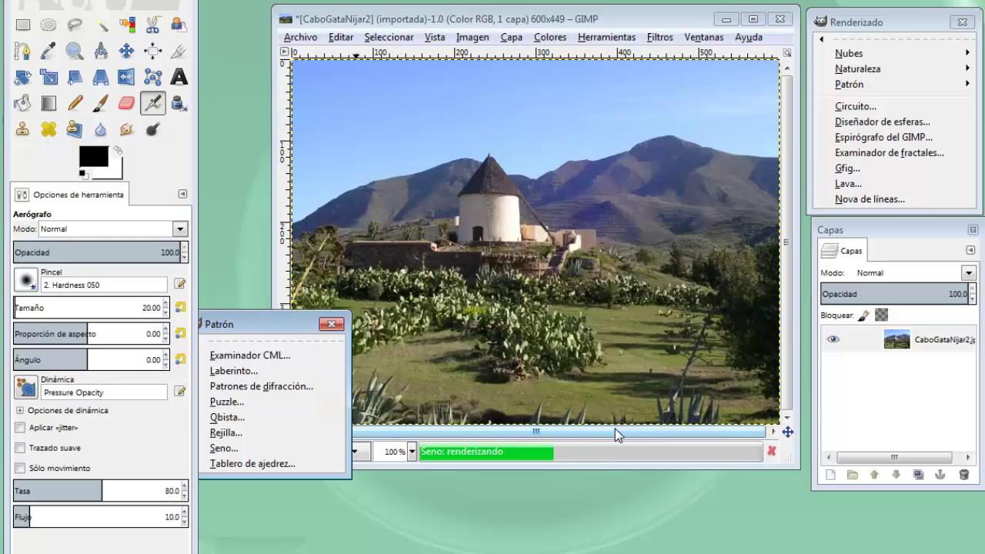
click(615, 429)
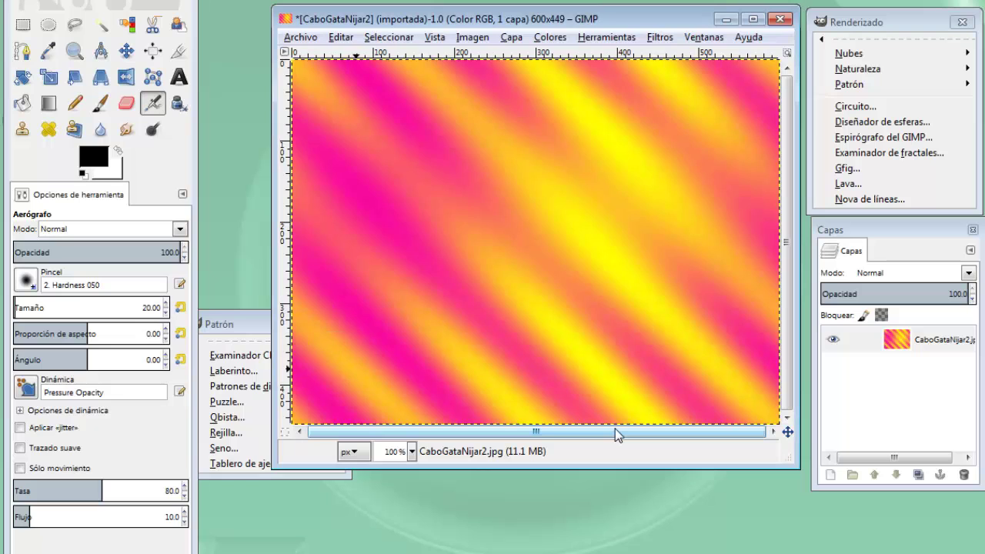
key(ctrl+z)
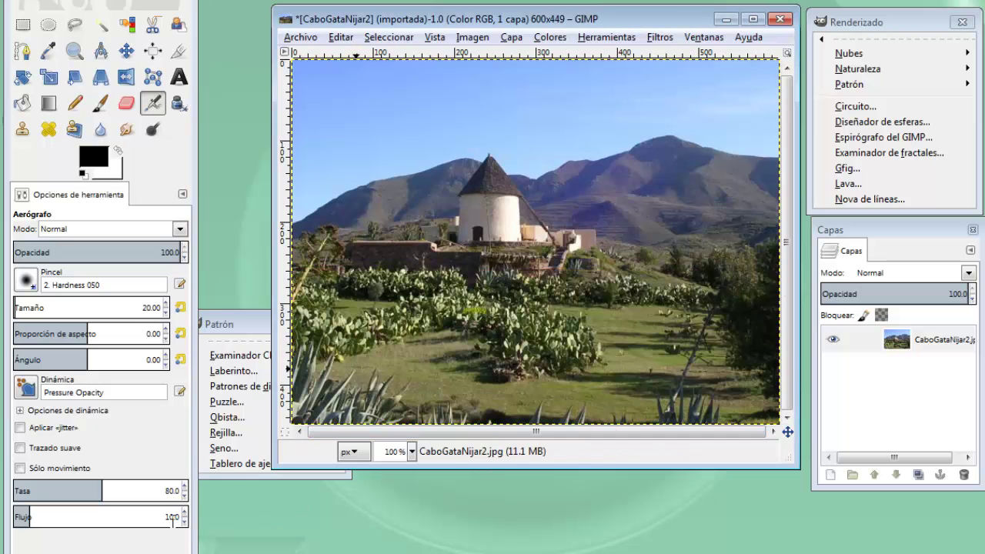
click(229, 464)
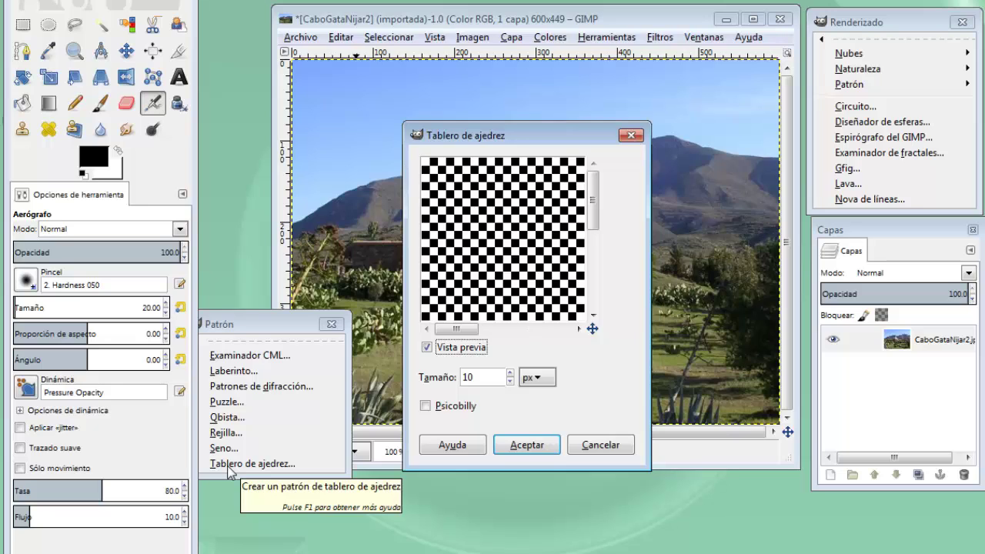
Render a 10 px checkerboard over the photo, undo it, and close the pattern filters window.
click(515, 451)
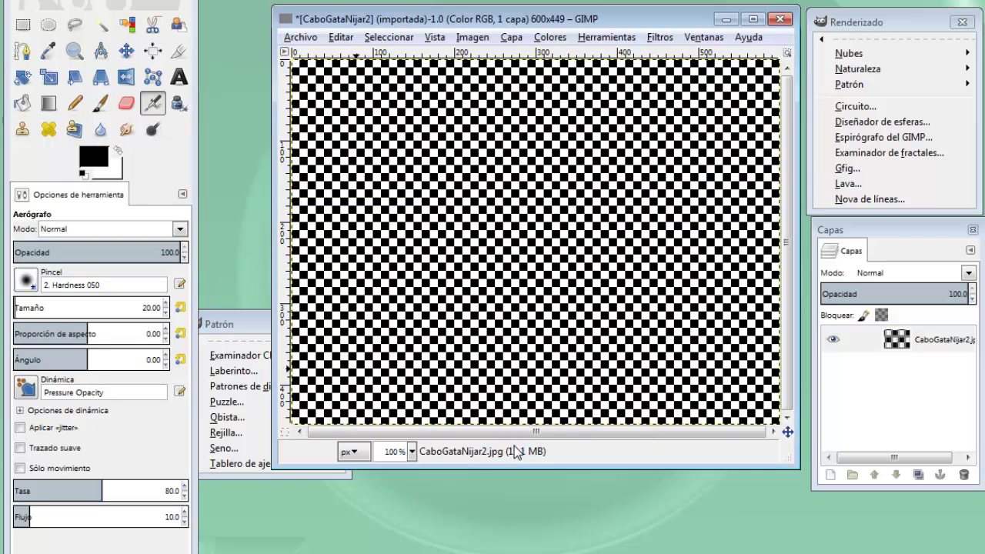
key(ctrl+z)
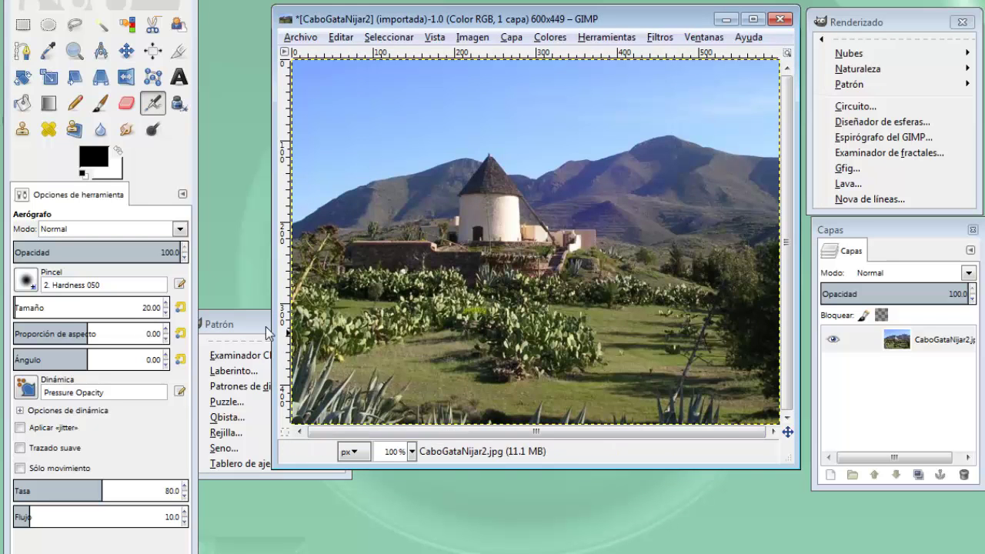
click(267, 331)
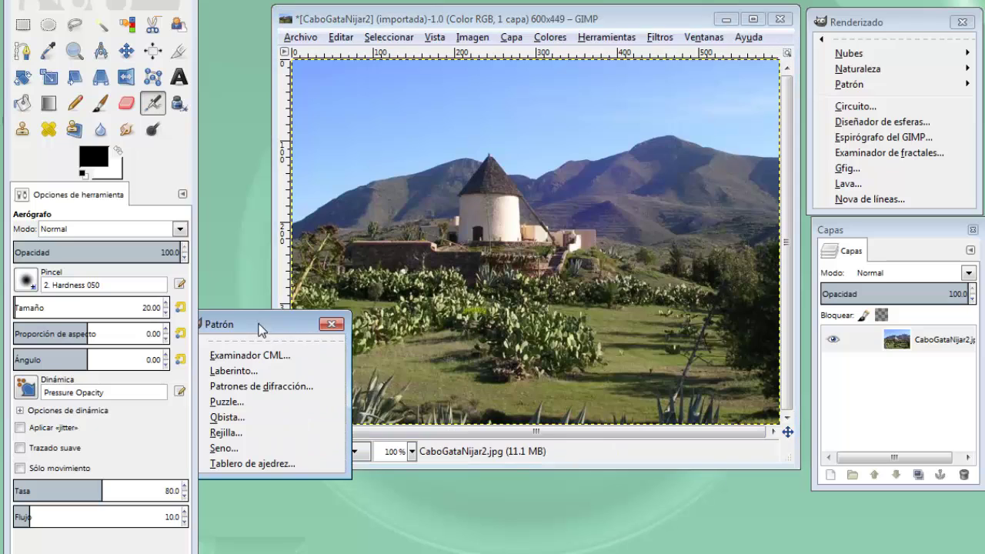
click(331, 325)
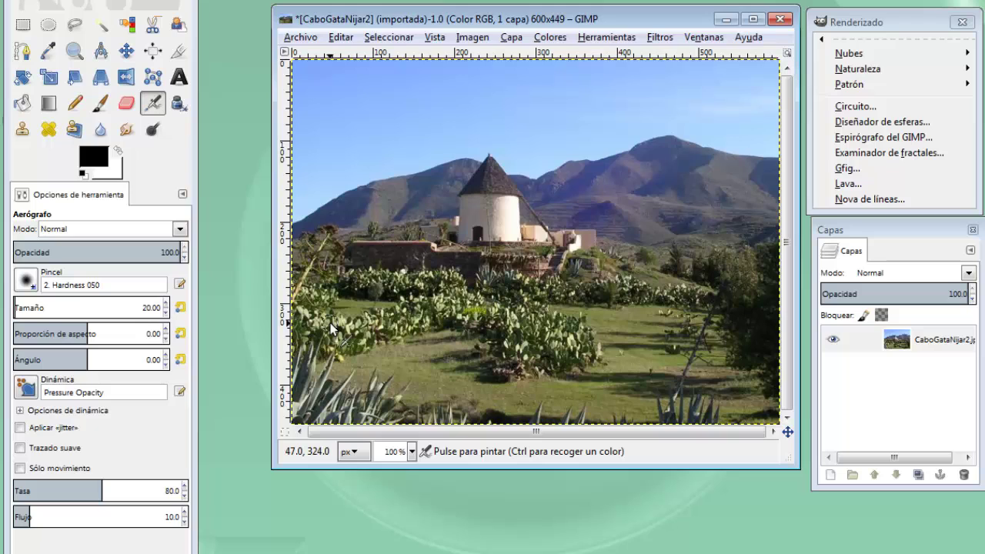
Render the black-and-white Circuito pattern on an effects layer, then undo it.
click(870, 108)
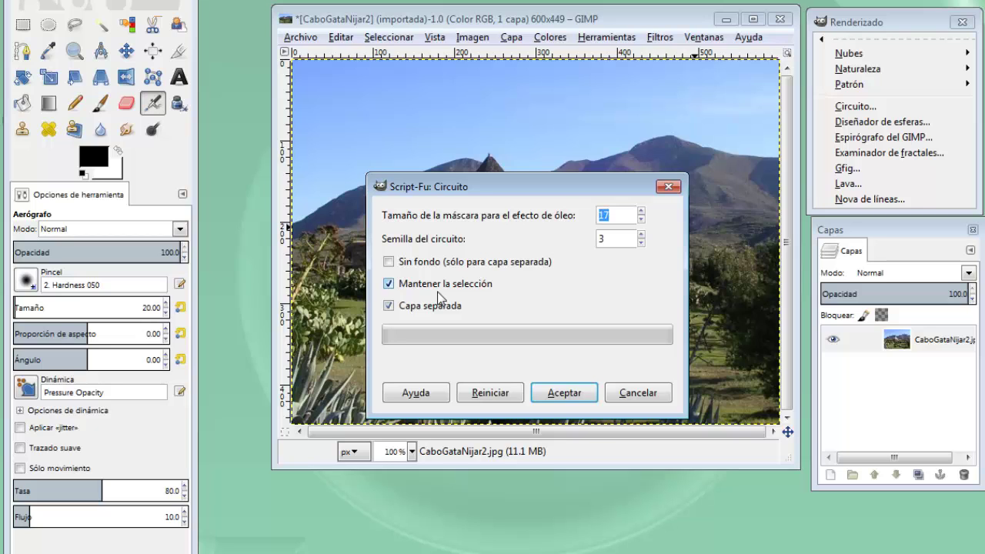
click(576, 397)
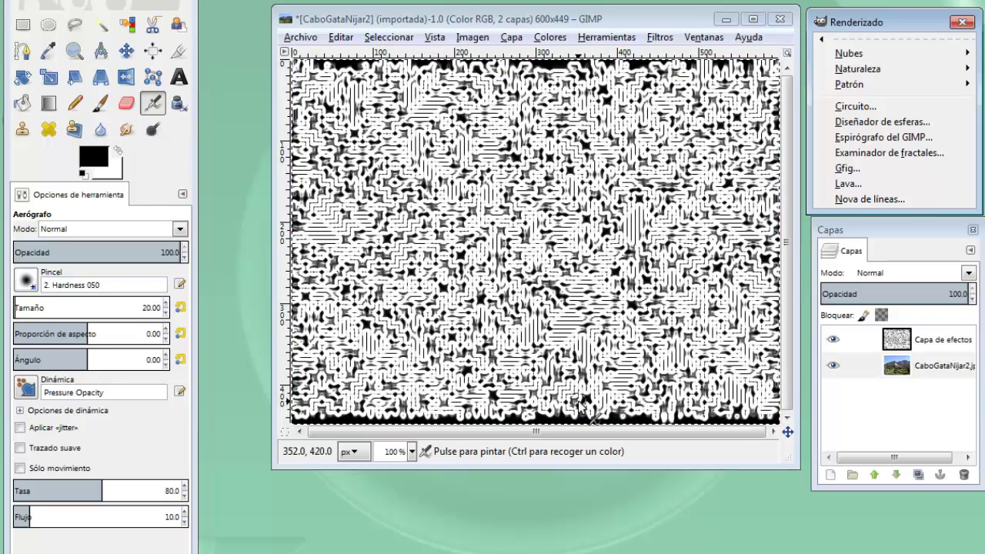
click(608, 432)
key(ctrl+z)
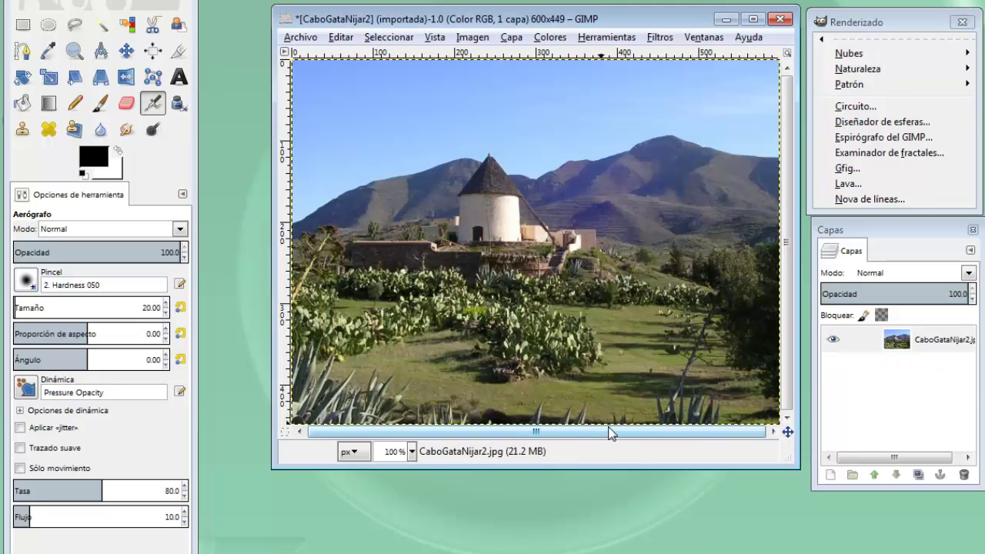
Set the Diseñador de esferas colours to bright red and dark navy.
click(879, 122)
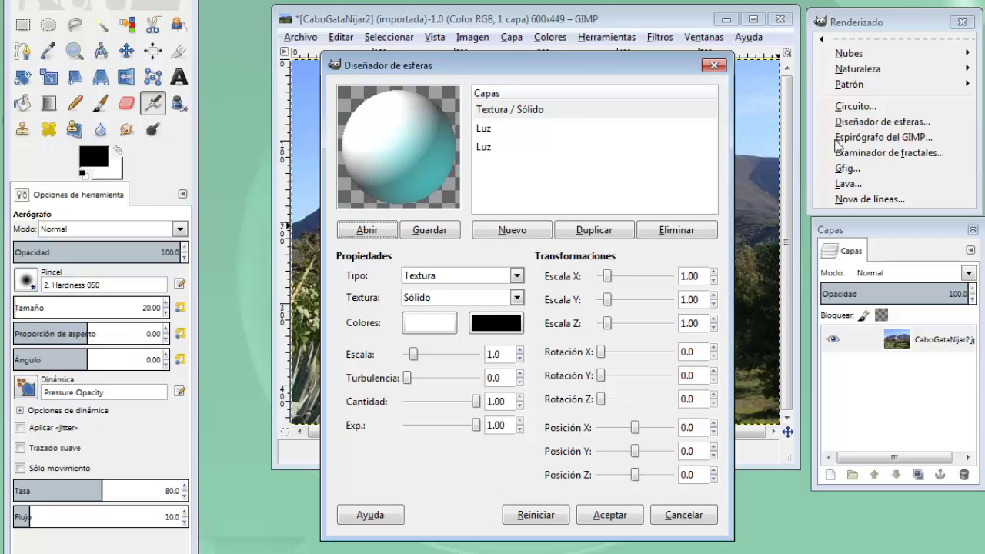
click(443, 326)
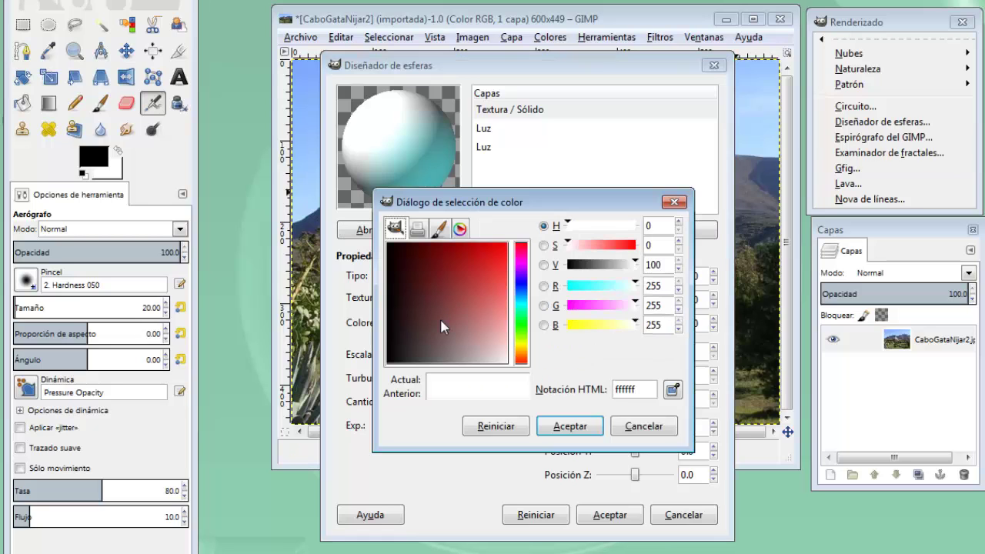
drag(442, 264, 506, 244)
click(559, 437)
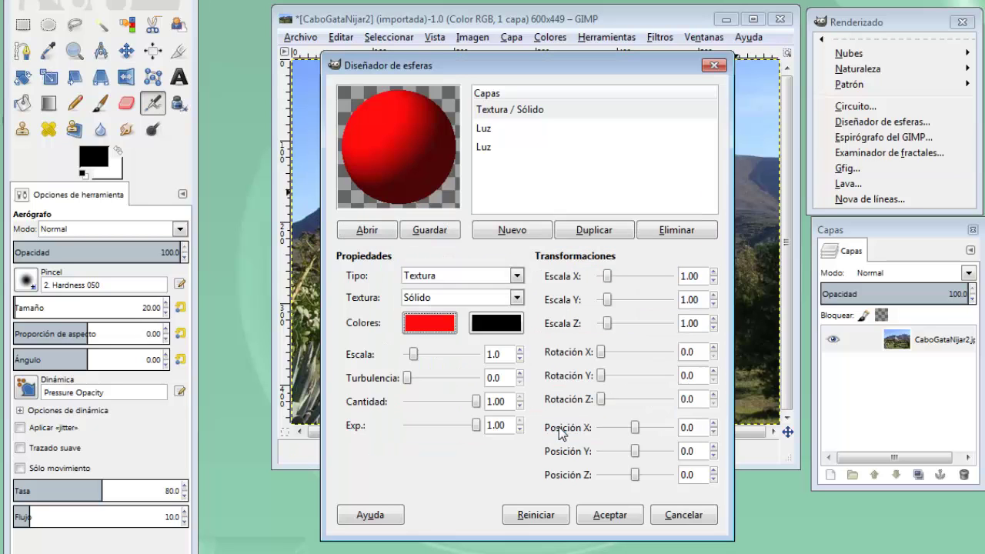
click(502, 324)
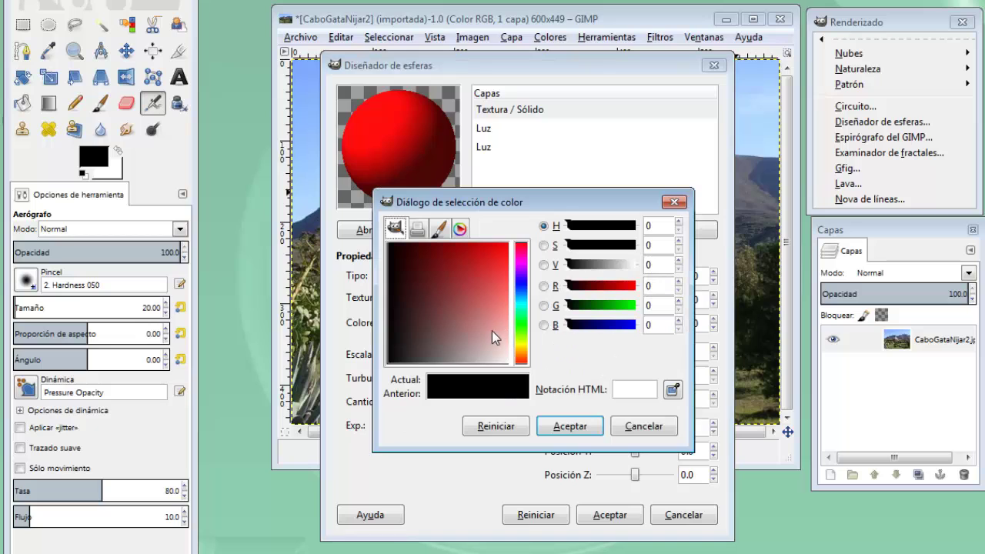
click(520, 280)
click(429, 261)
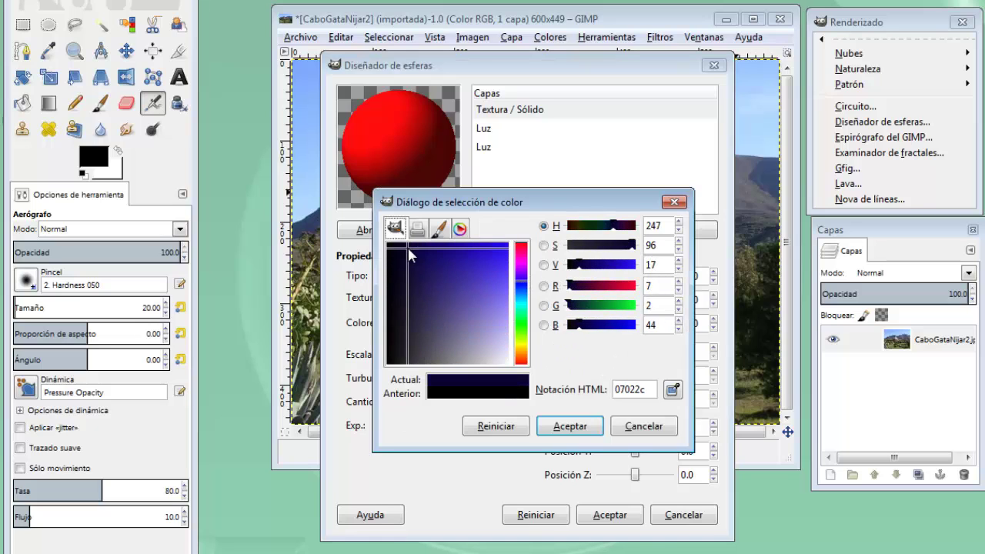
click(567, 428)
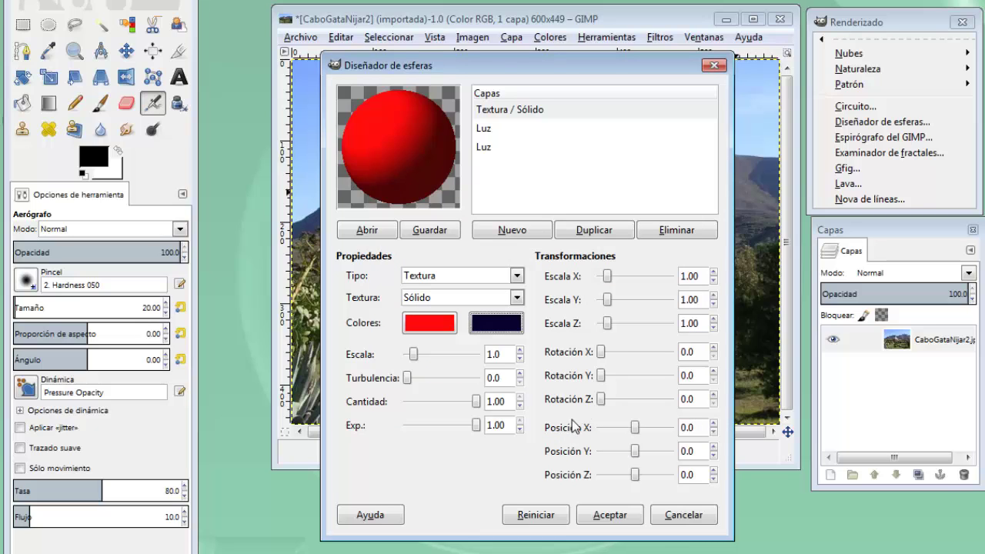
Stretch the sphere to 4.71 on Z, tilt it 63.5 on X, render, then undo.
drag(609, 324, 636, 324)
drag(601, 351, 612, 352)
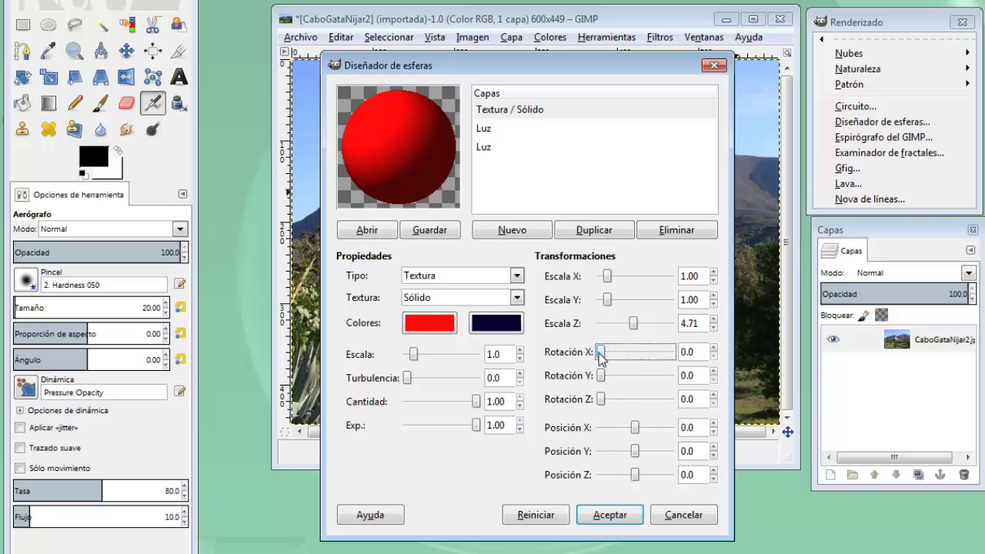
click(598, 511)
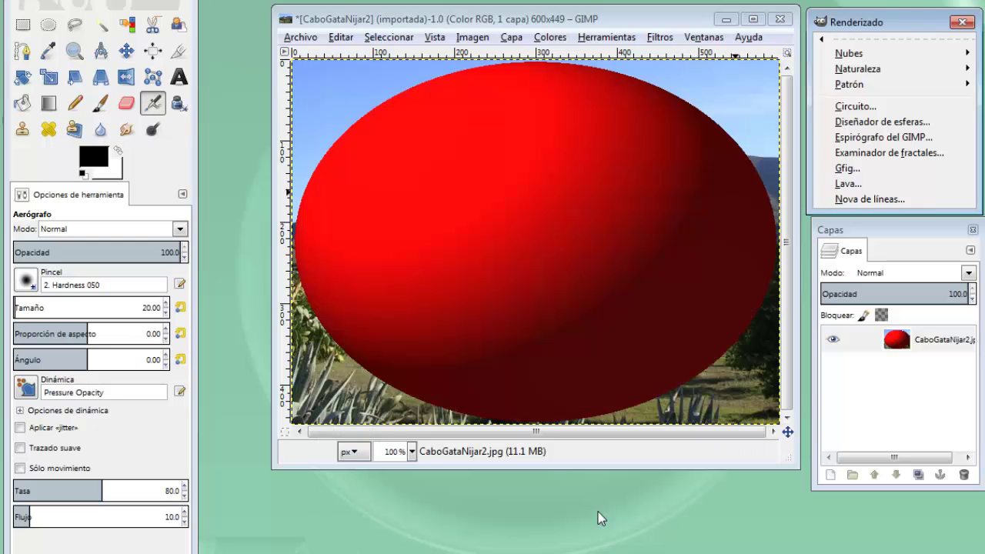
click(638, 22)
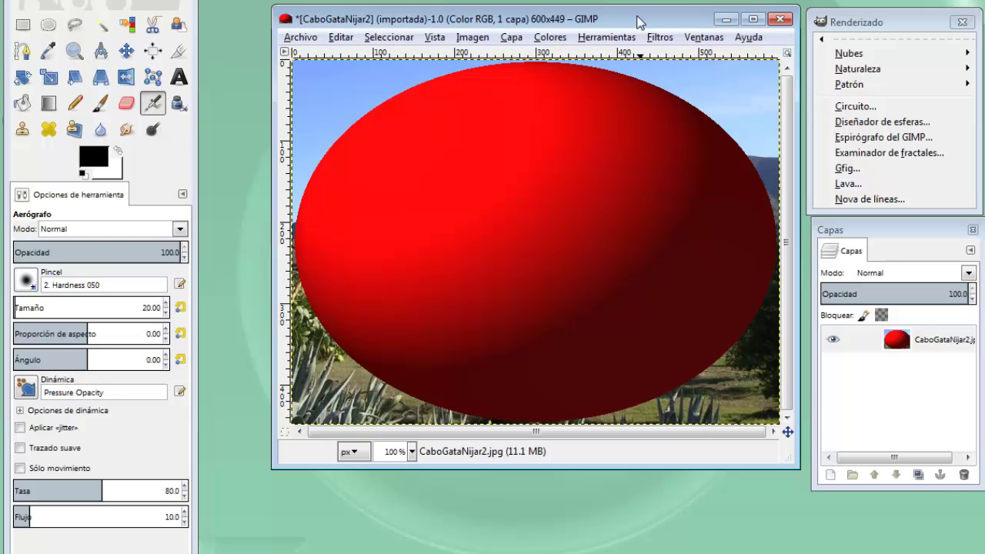
key(ctrl+z)
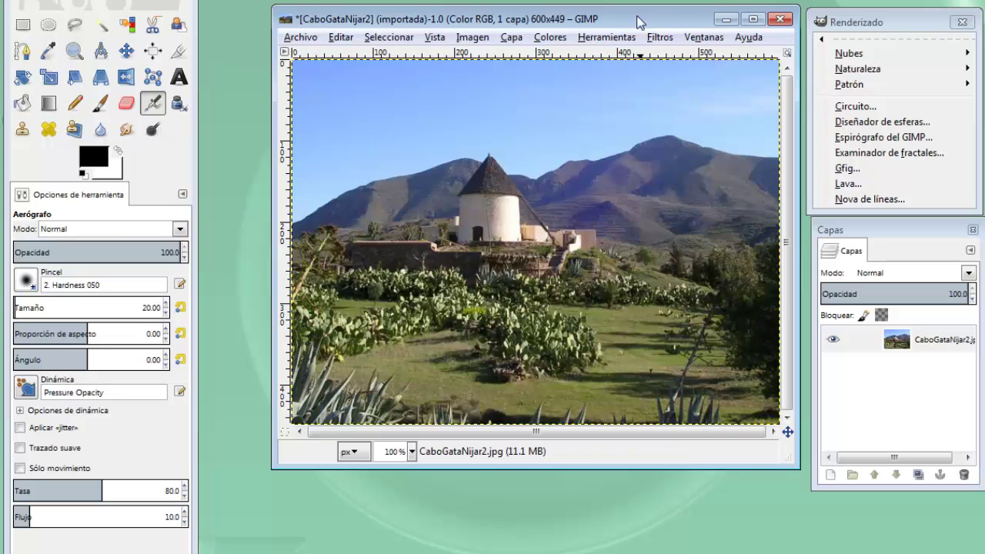
Set the Espirógrafo del GIMP shape to Círculo.
click(868, 139)
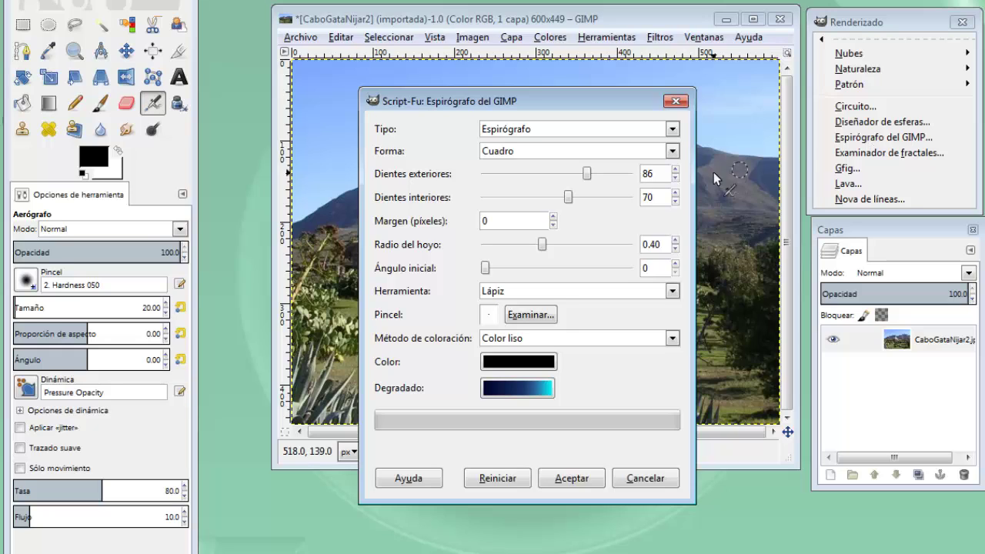
click(615, 151)
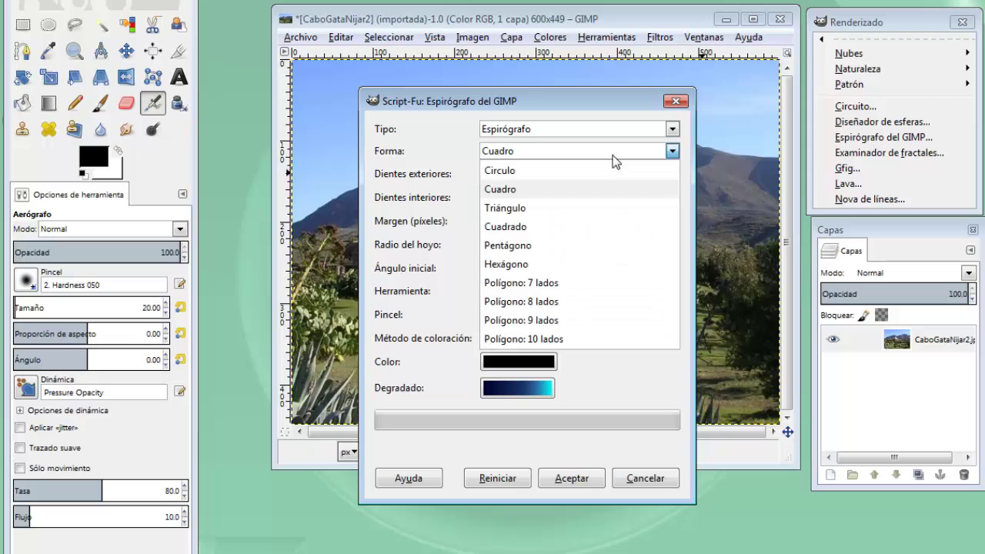
click(557, 176)
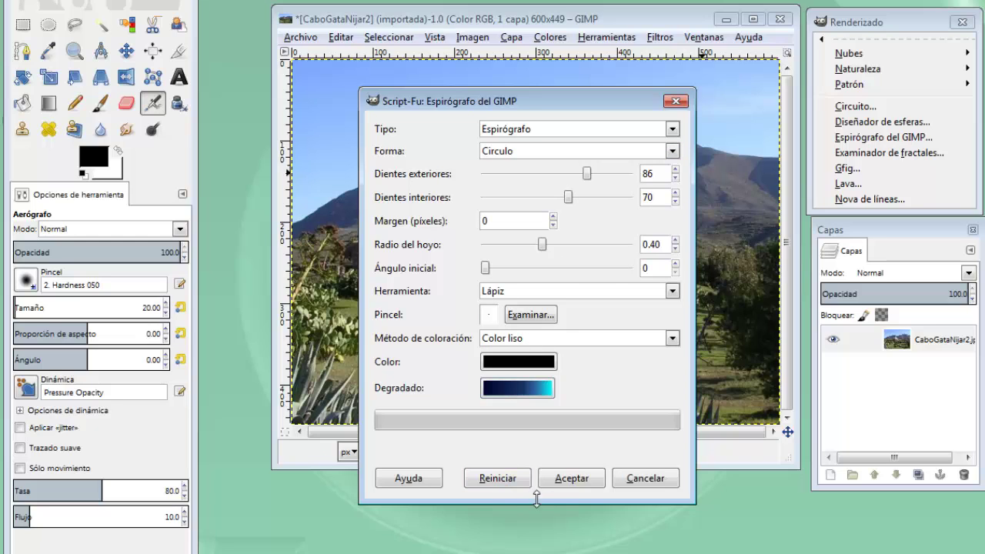
Draw the spirograph over the photo, undo it, and bring up the Examinador de fractales.
click(558, 480)
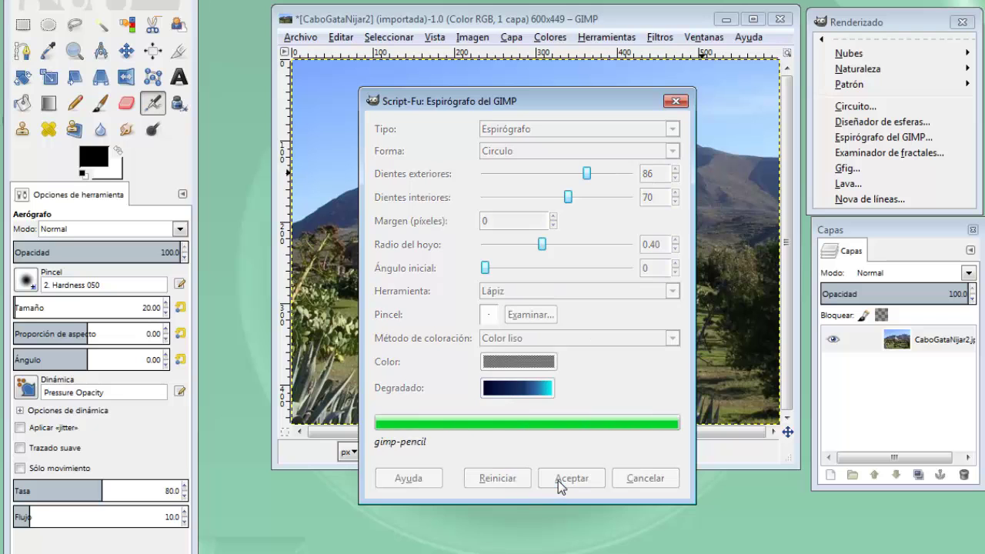
click(561, 454)
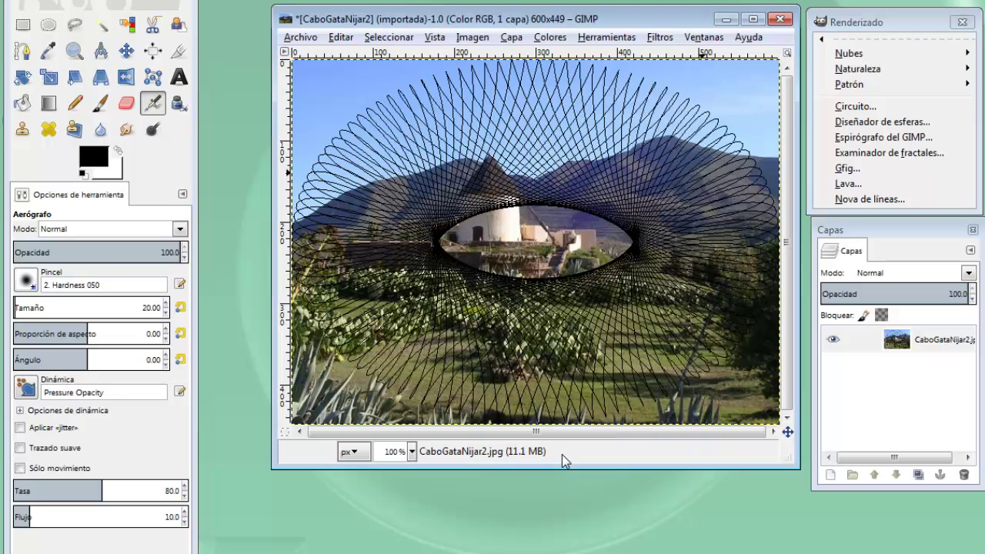
key(ctrl+z)
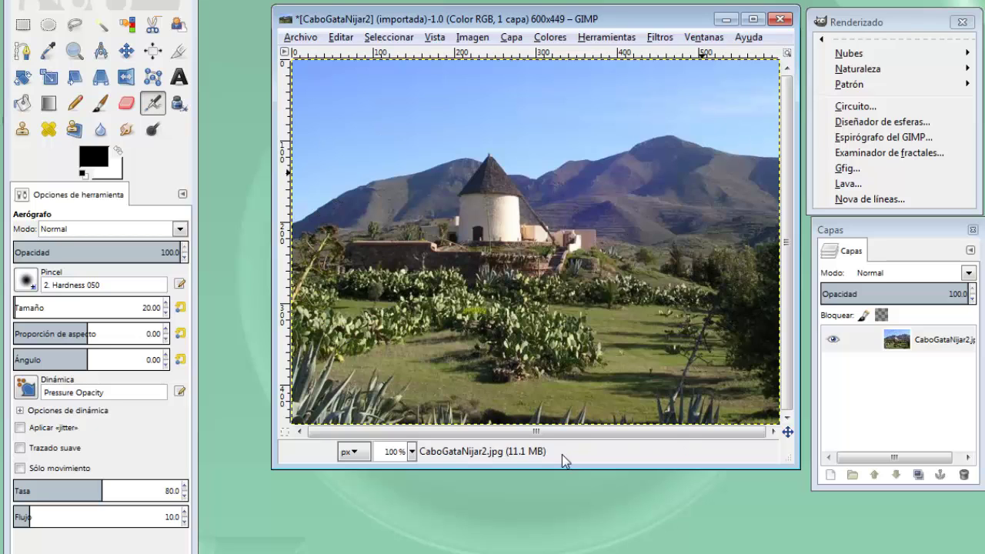
click(901, 159)
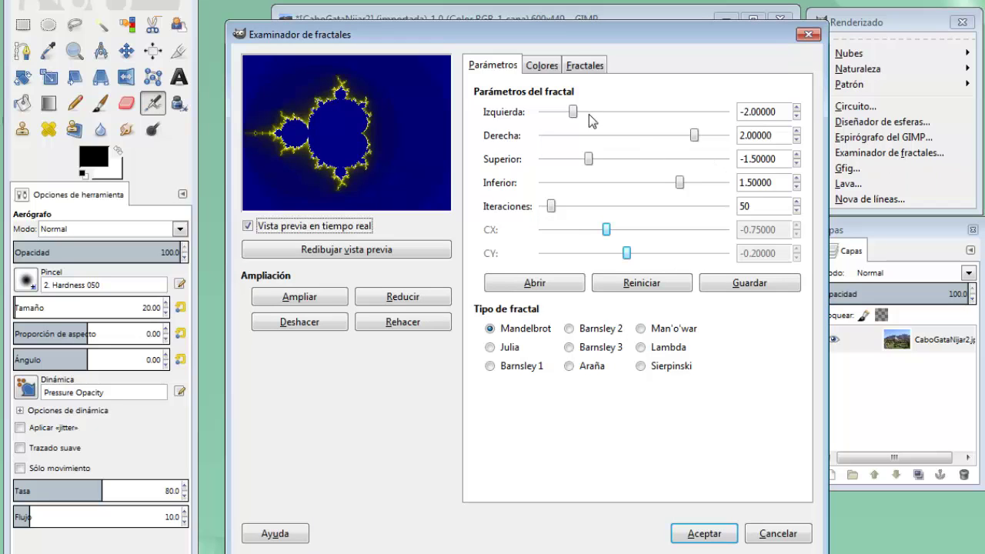
Zoom into the fractal by narrowing its bounds, with the left bound at -1.44643.
drag(575, 112, 592, 114)
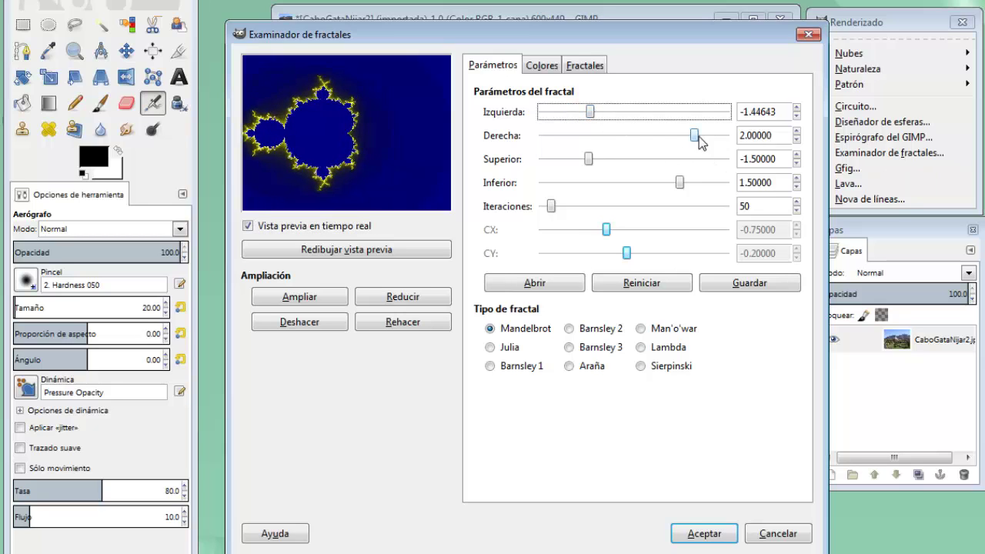
drag(694, 135, 652, 136)
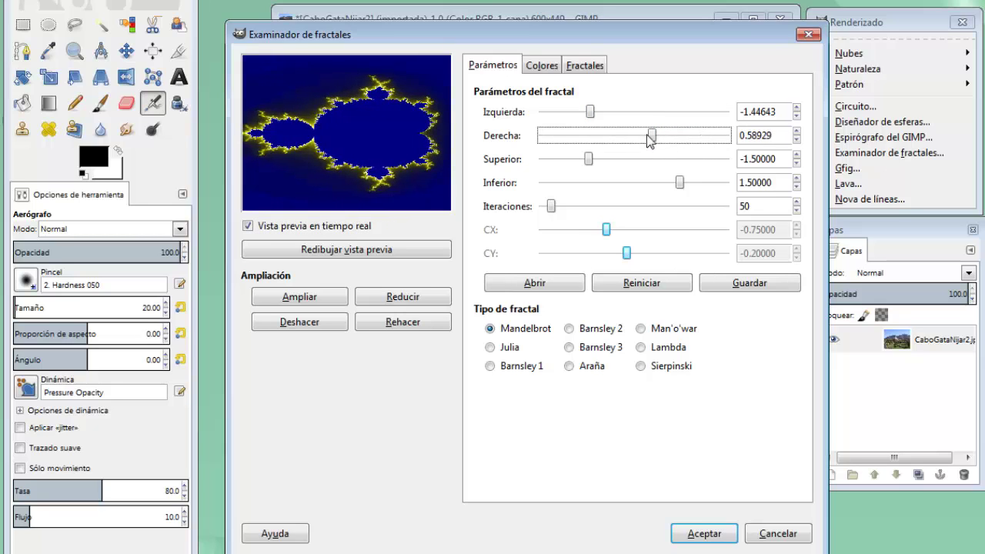
drag(589, 158, 604, 158)
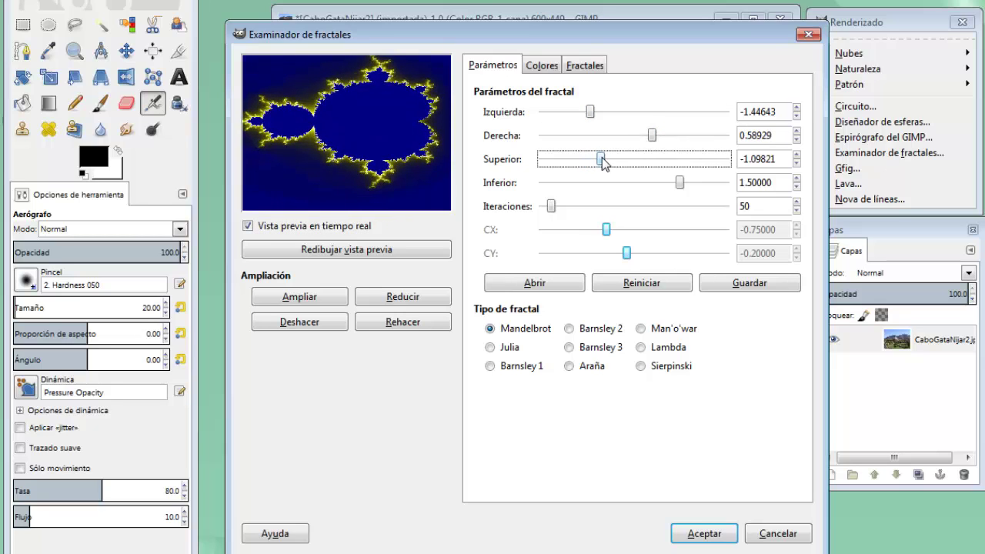
Use 1796 colours with red on Seno at density 0.89, render the fractal, then undo.
click(541, 66)
drag(583, 112, 617, 115)
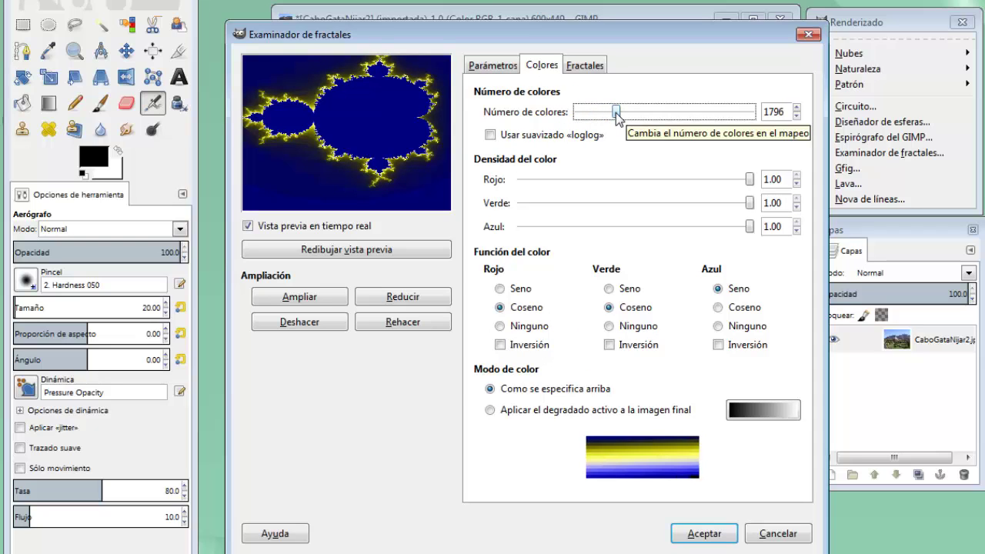
click(501, 288)
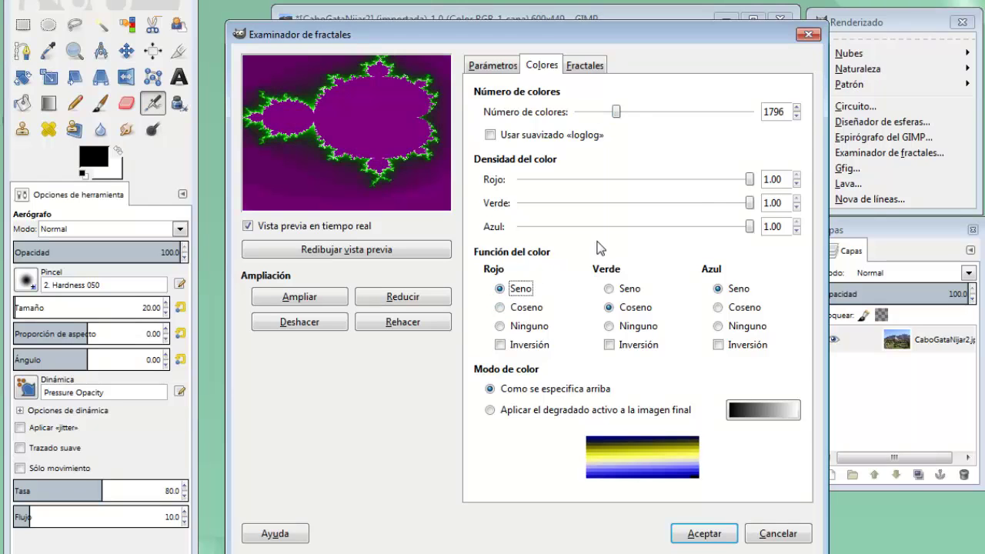
drag(749, 179, 725, 179)
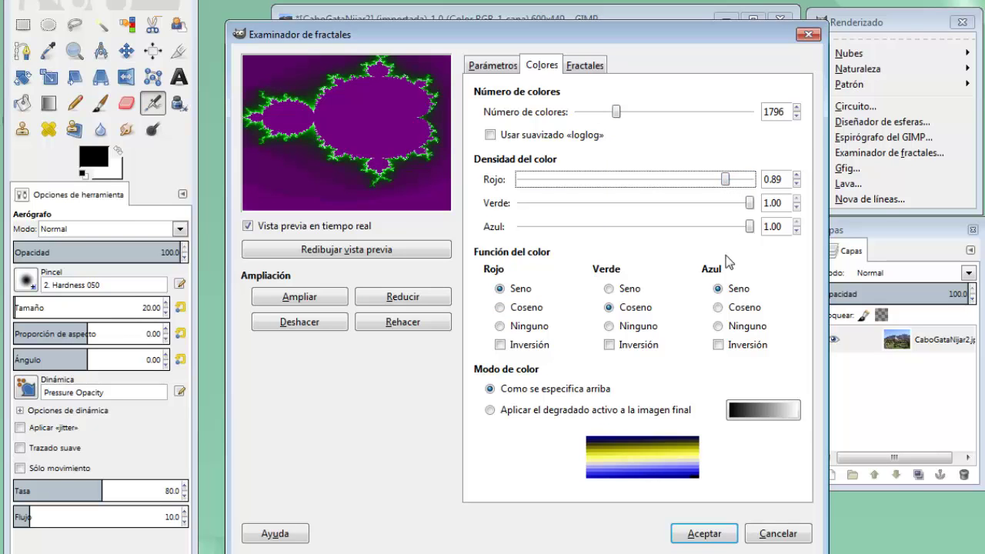
click(704, 533)
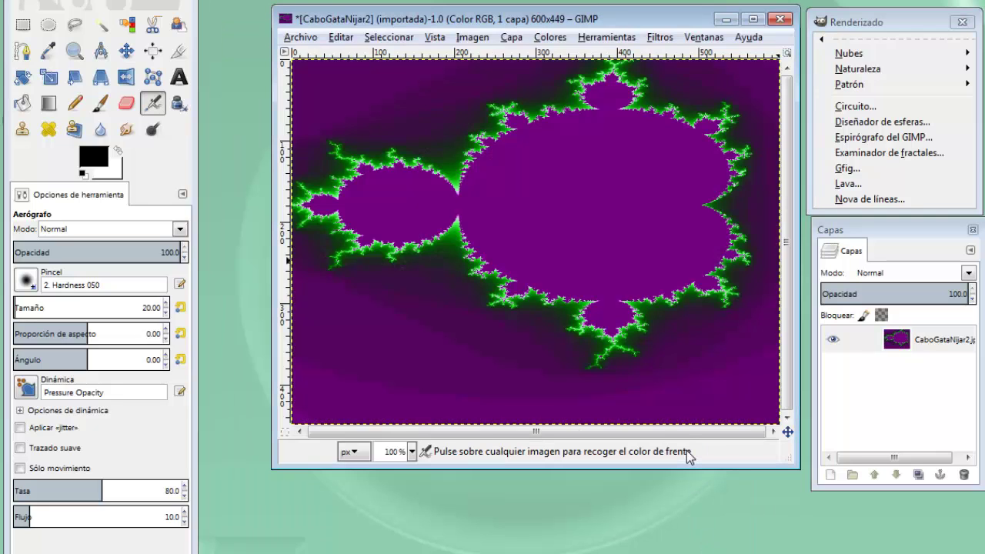
key(ctrl+z)
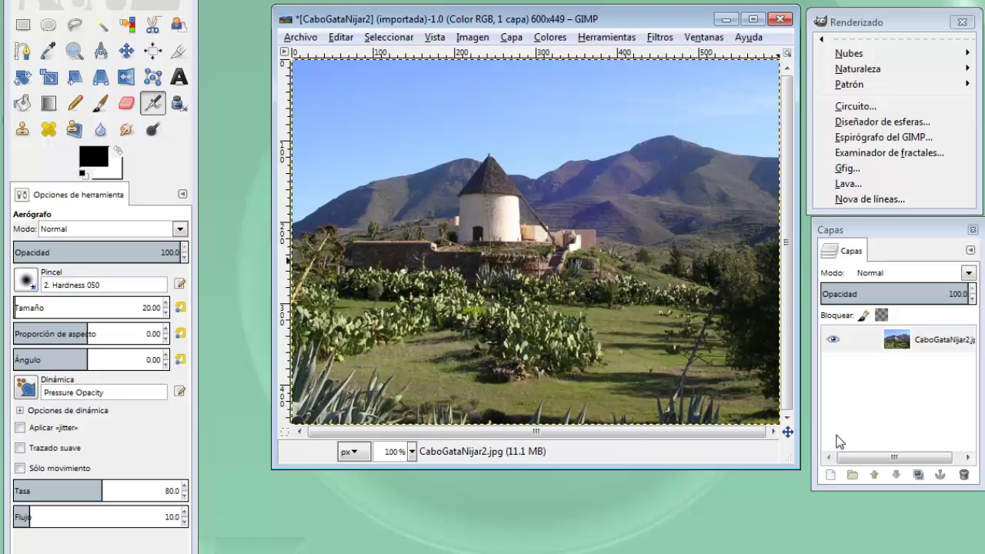
Start Gfig and draw a thick black line across the sky.
click(892, 168)
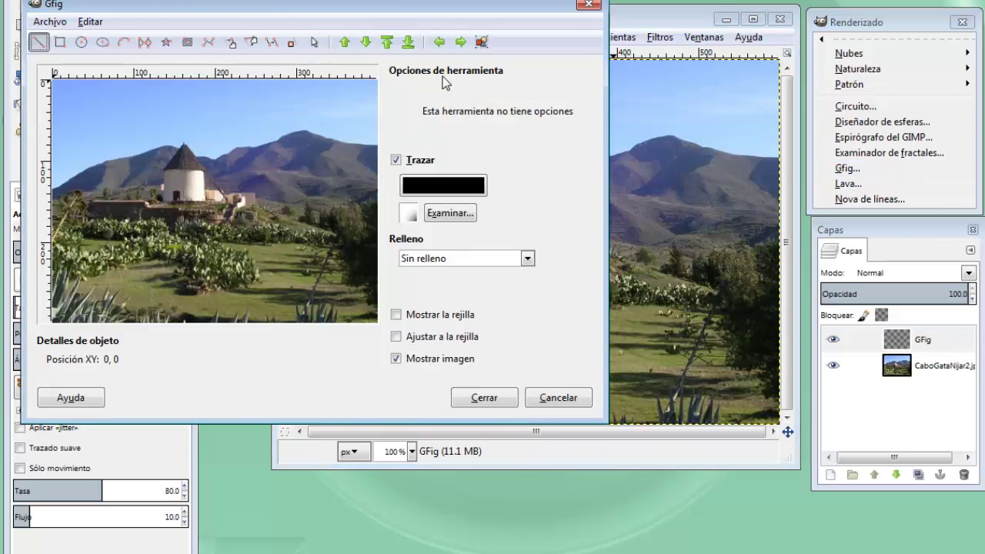
drag(363, 9, 473, 29)
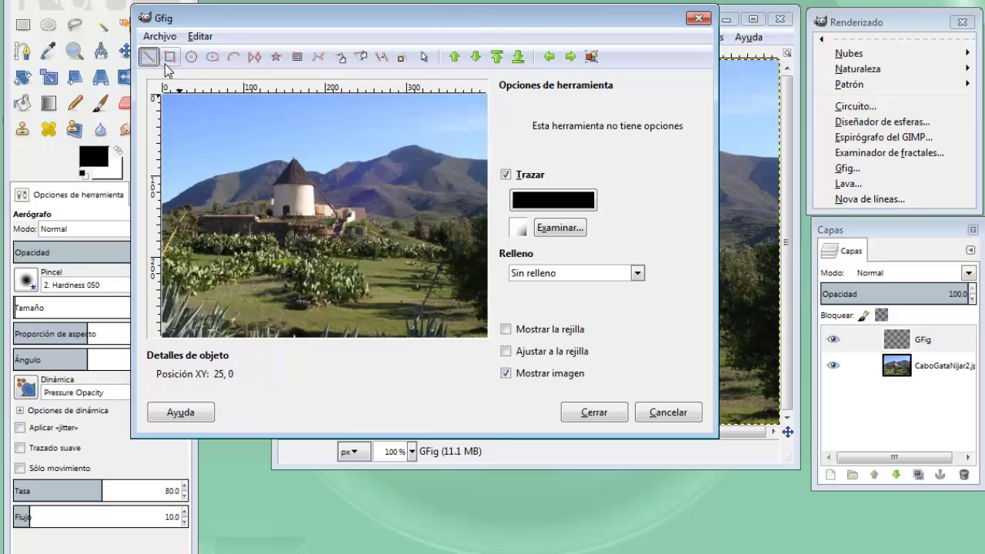
drag(209, 136, 367, 135)
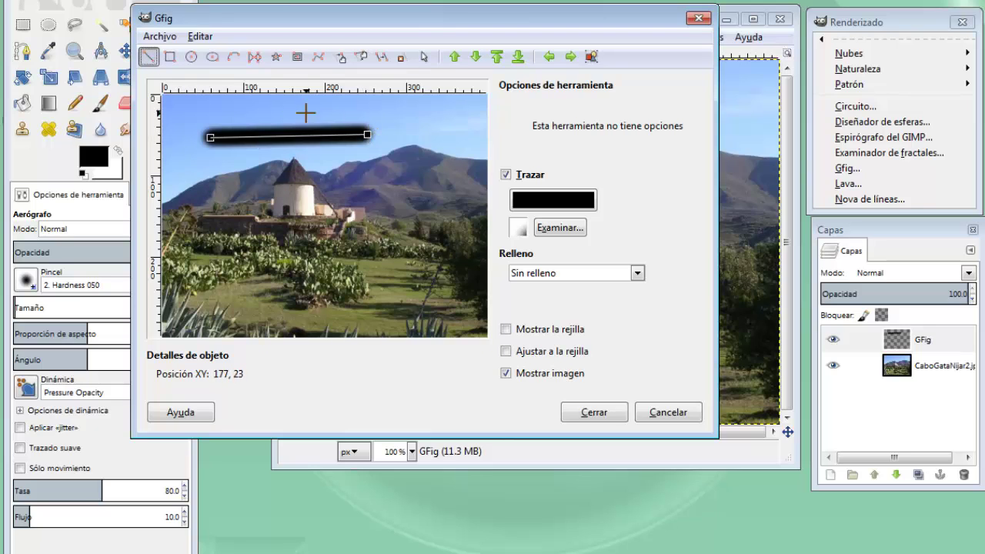
Switch to the Hardness 025 brush and draw a rectangle around the windmill.
click(169, 56)
click(546, 227)
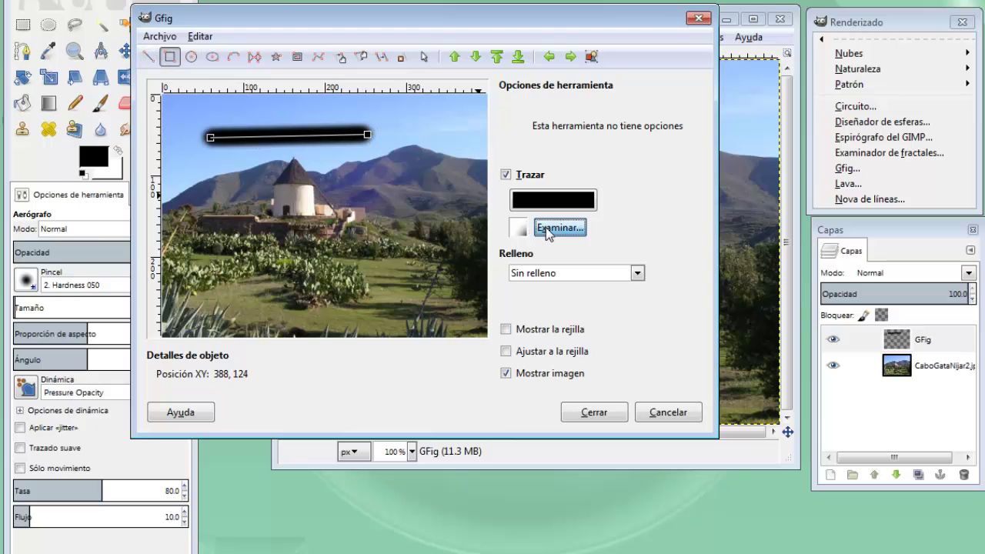
click(50, 98)
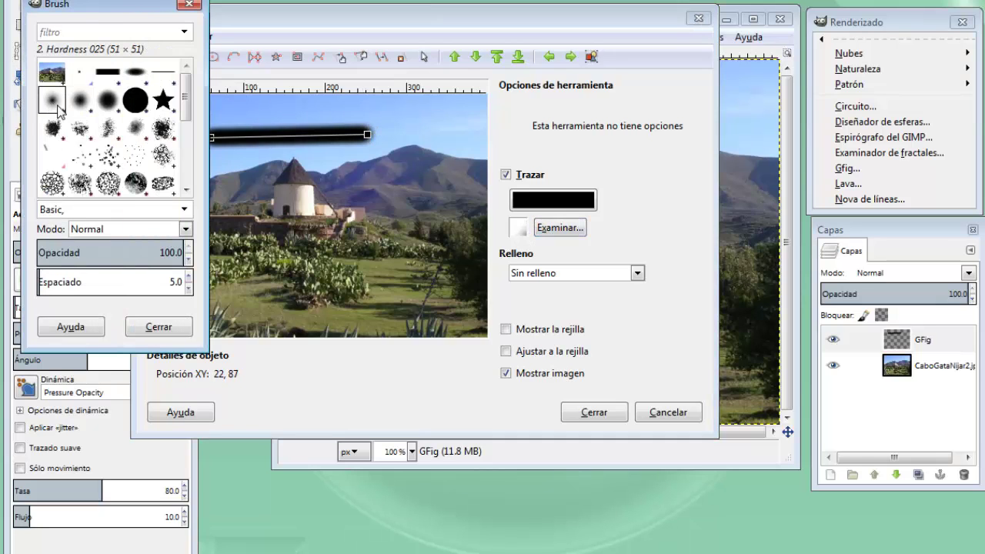
click(165, 330)
drag(284, 182, 406, 262)
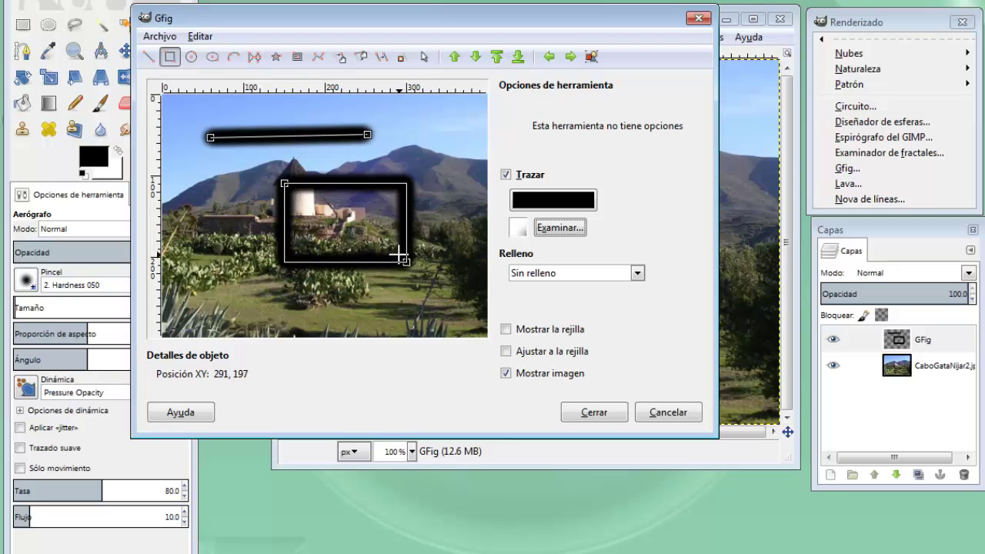
click(191, 56)
click(552, 200)
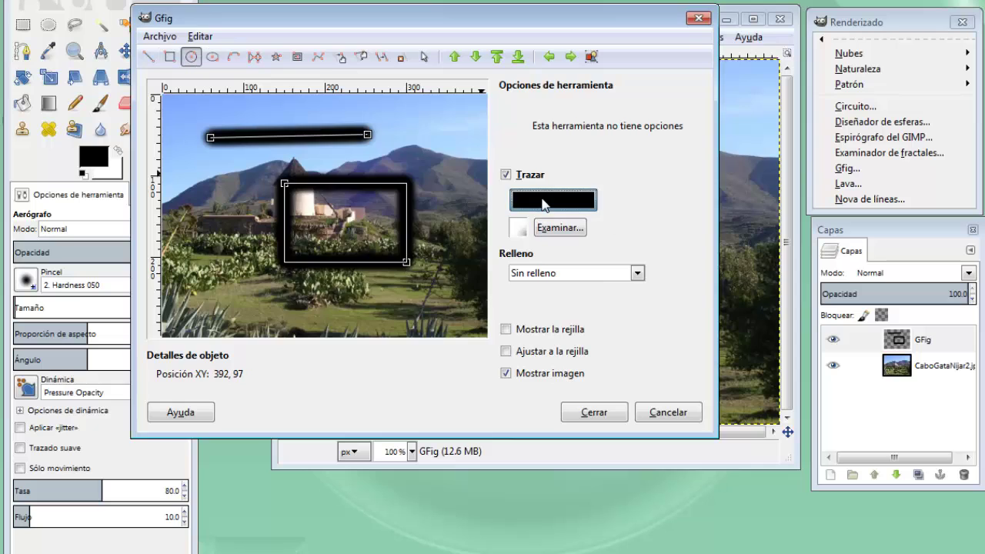
With a red stroke, draw a circle, an ellipse and a triangle.
click(400, 170)
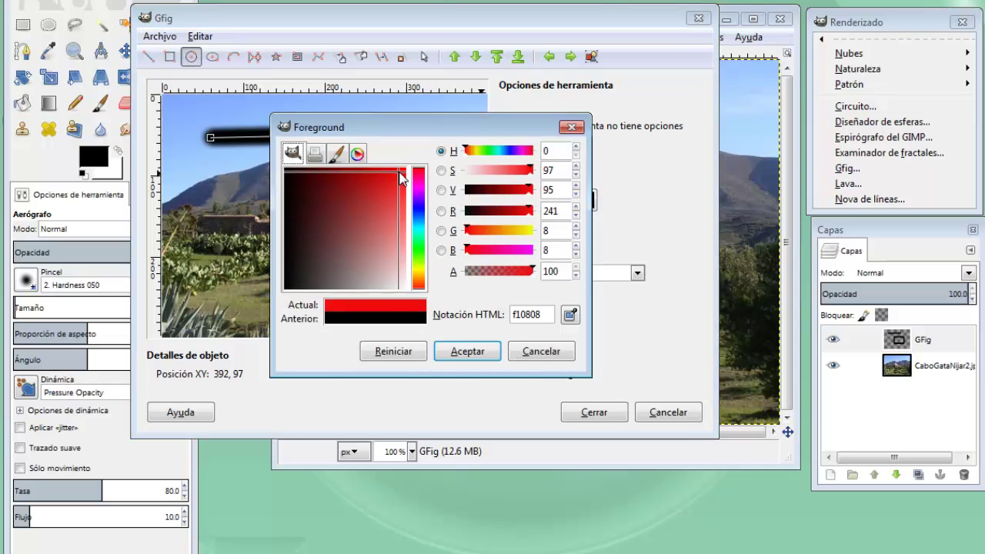
click(467, 351)
mouse_move(208, 240)
mouse_down()
mouse_move(282, 311)
mouse_move(247, 275)
mouse_up()
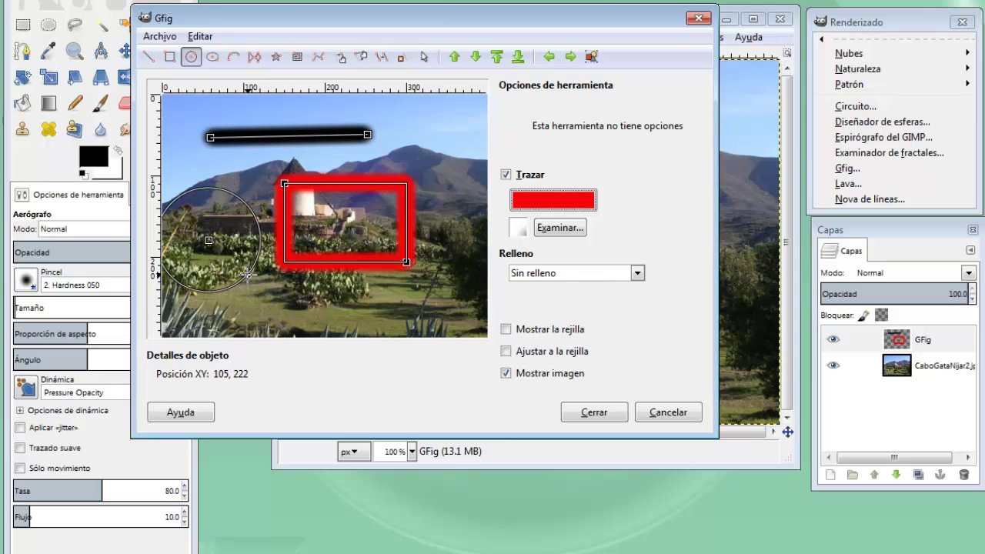
click(212, 56)
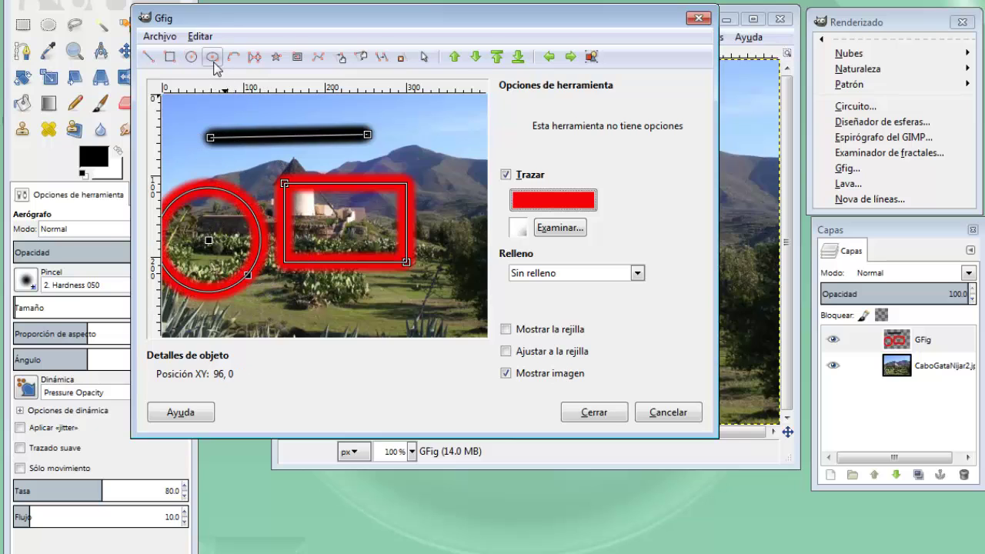
drag(395, 157, 434, 178)
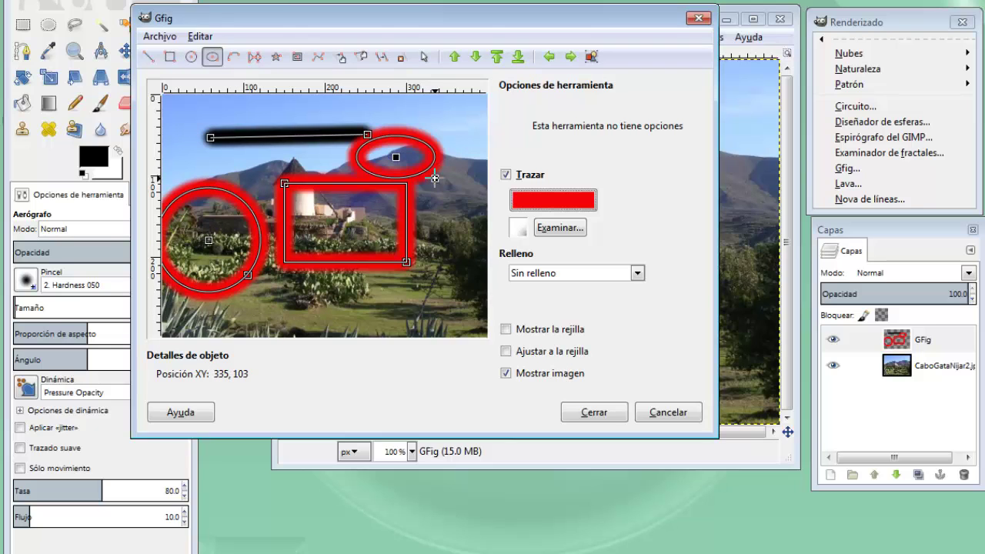
click(255, 56)
drag(265, 173, 280, 213)
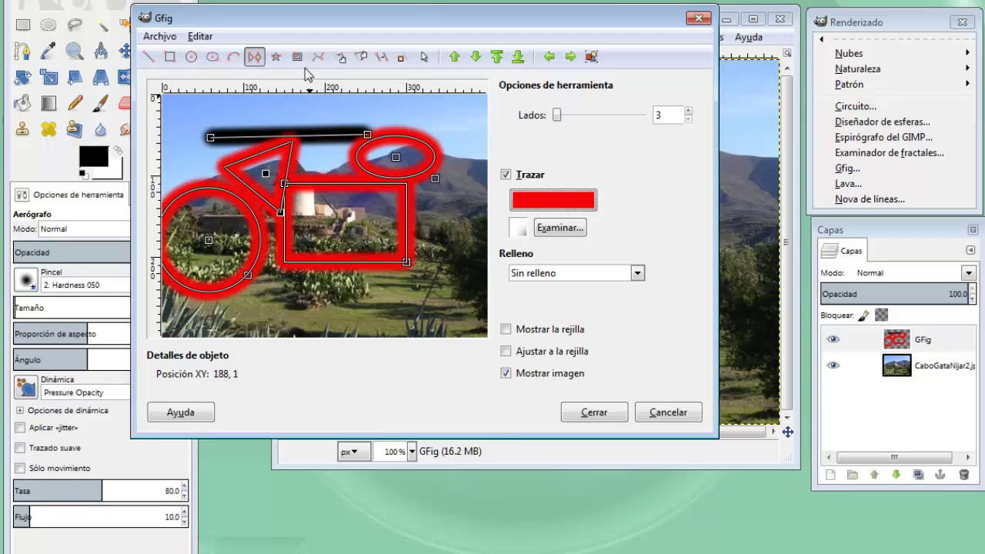
Reposition the ellipse, triangle, rectangle and line, render the shapes, then undo.
click(339, 56)
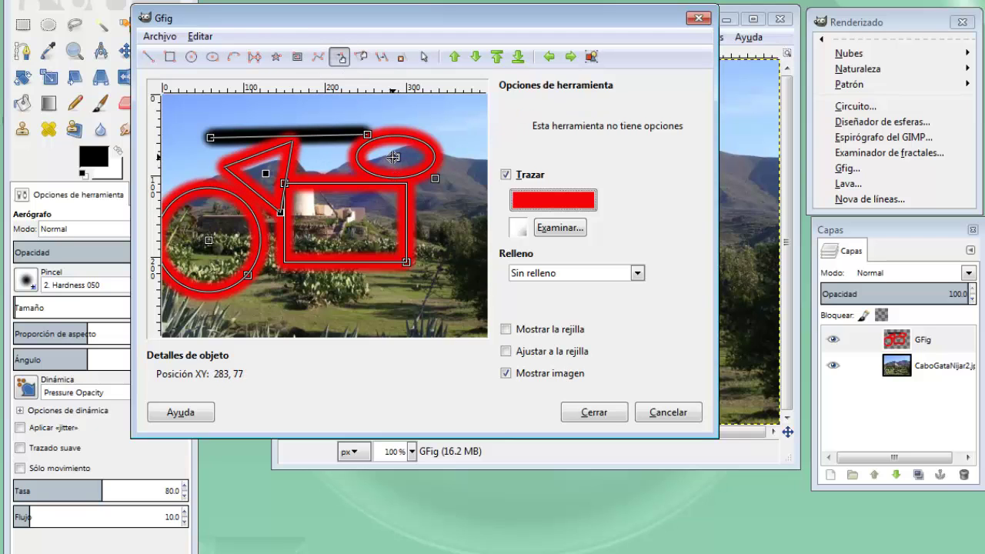
drag(388, 178, 405, 233)
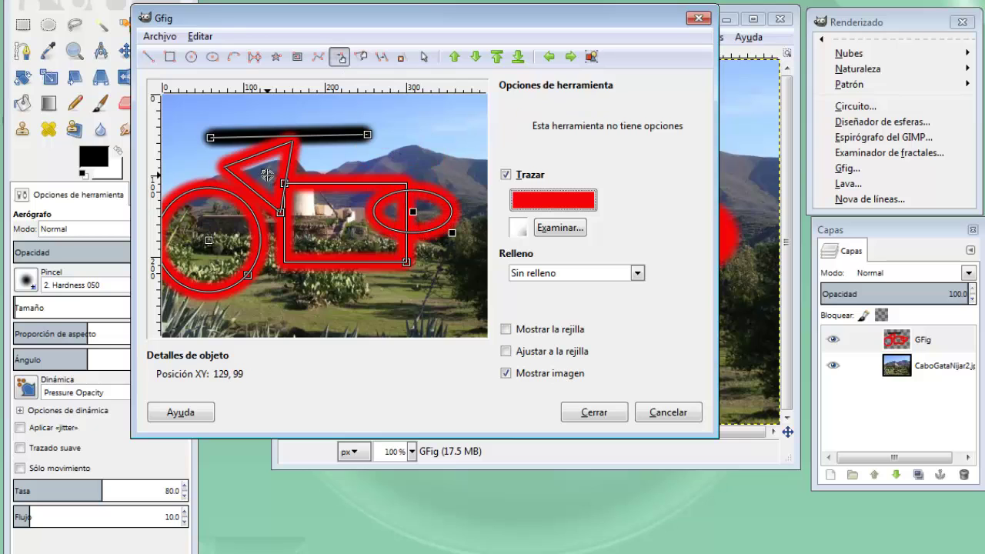
drag(265, 173, 335, 287)
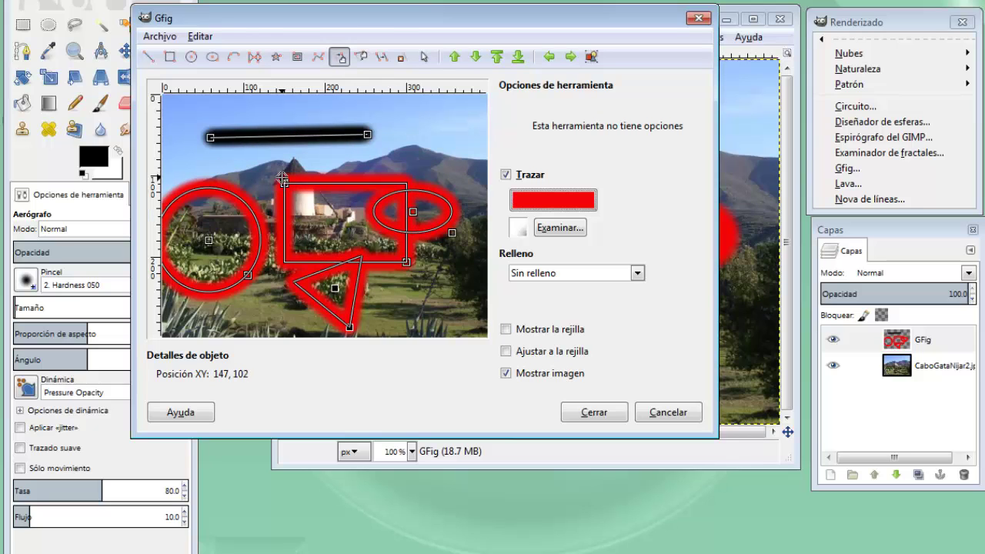
drag(285, 183, 254, 161)
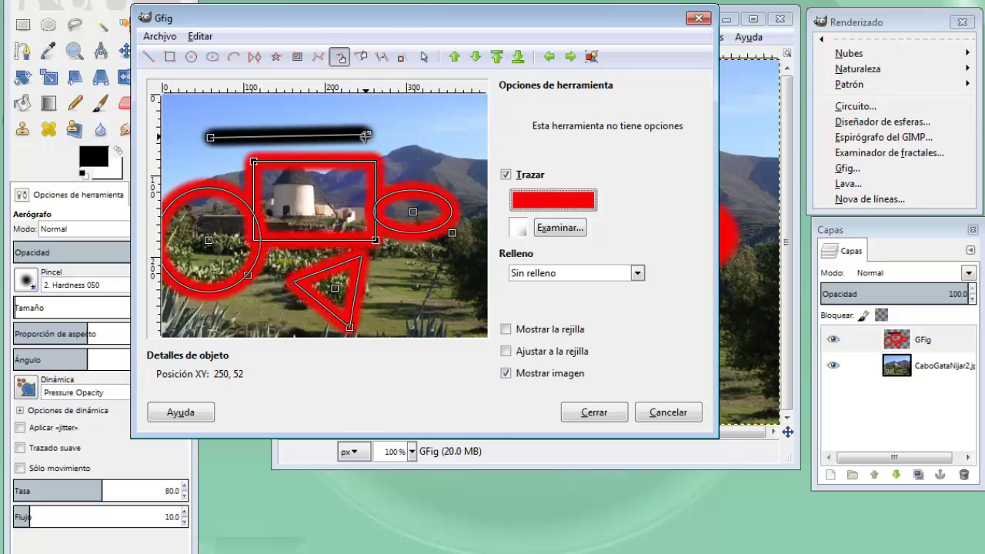
drag(367, 135, 413, 132)
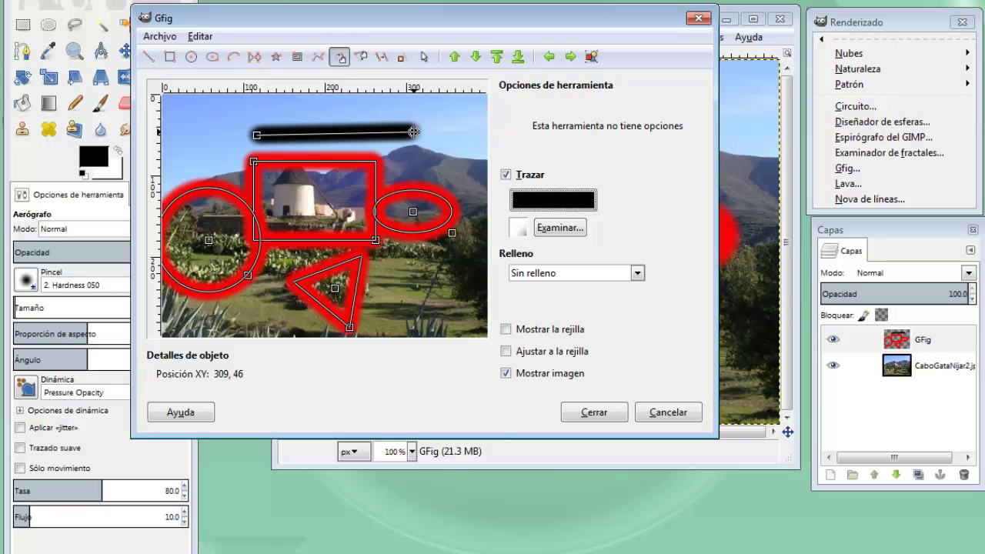
click(584, 412)
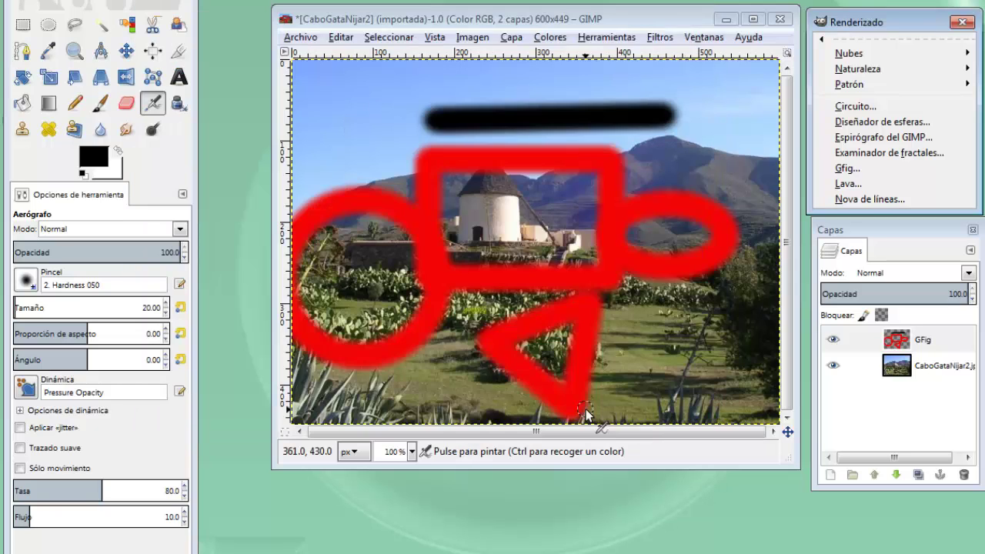
click(592, 21)
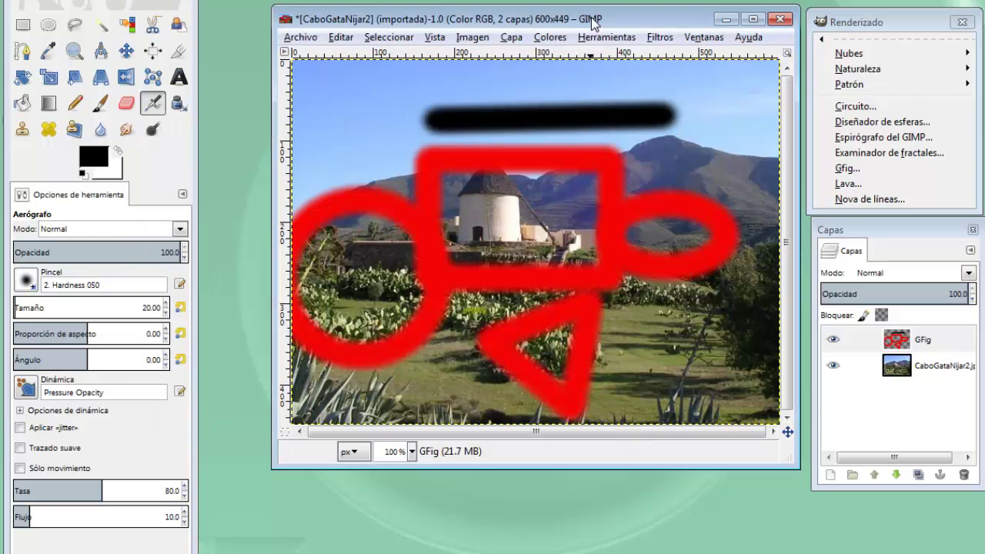
key(ctrl+z)
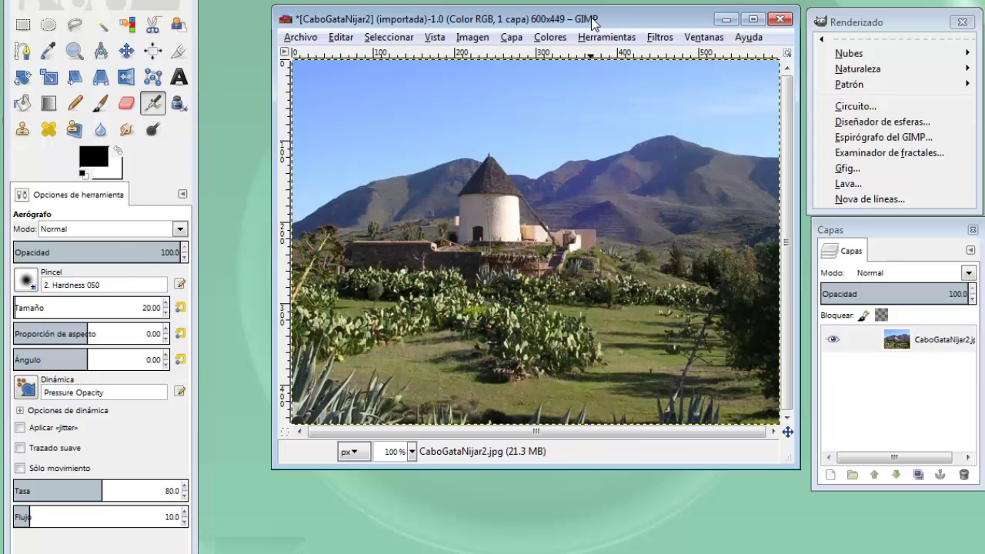
Render the red-and-black Lava texture onto a separate Lava layer, then undo it.
click(843, 187)
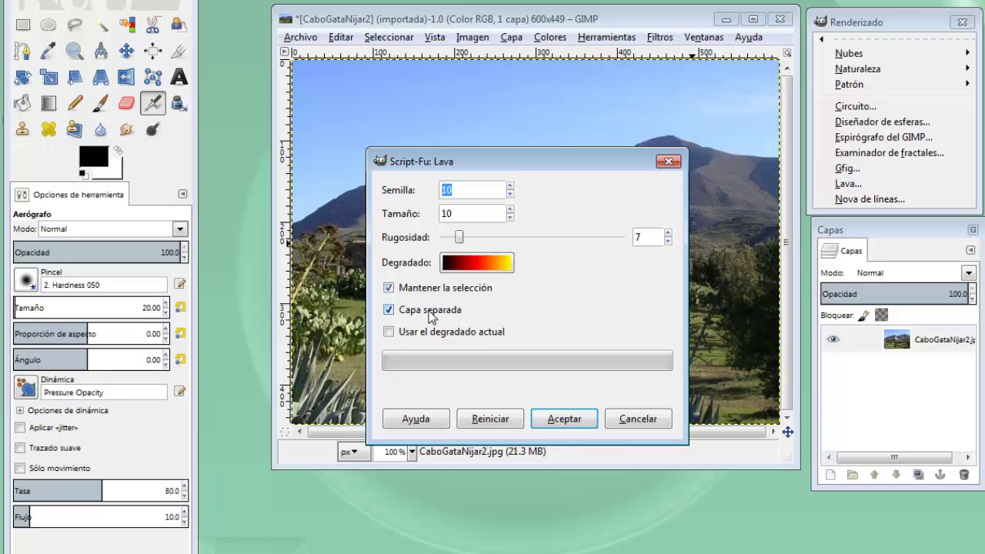
click(562, 420)
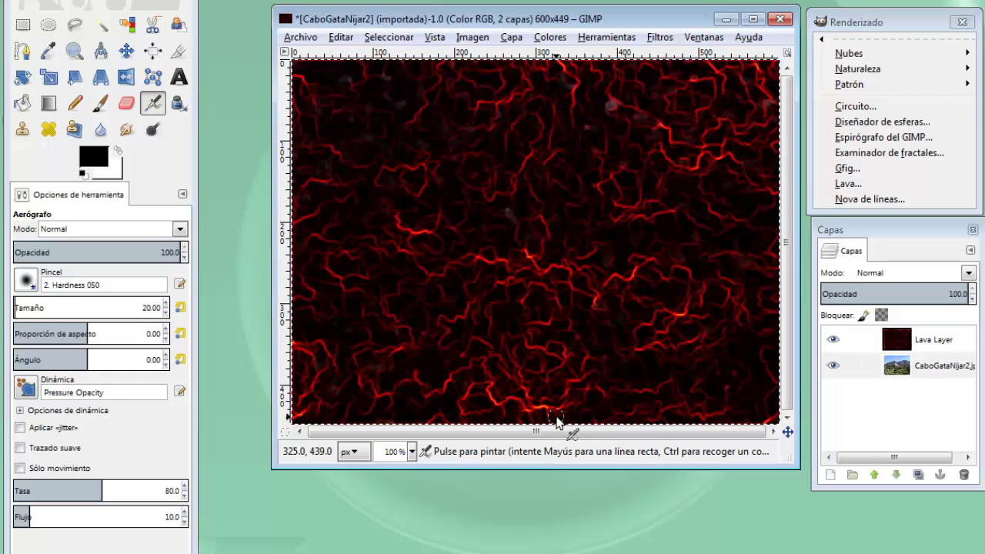
key(ctrl+z)
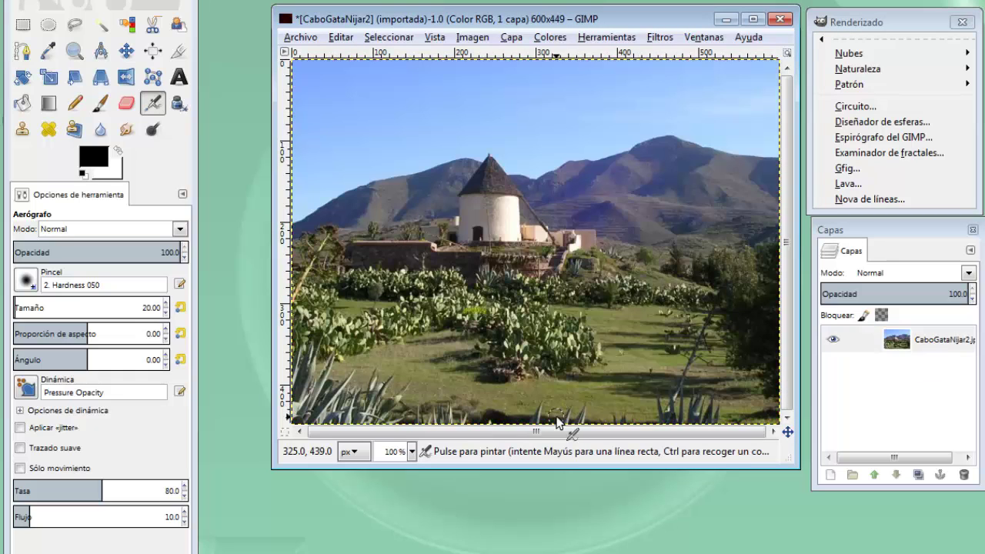
Run Nova de líneas with 200 lines, spike angle 1.0, radius 100 and randomness 30.
click(840, 199)
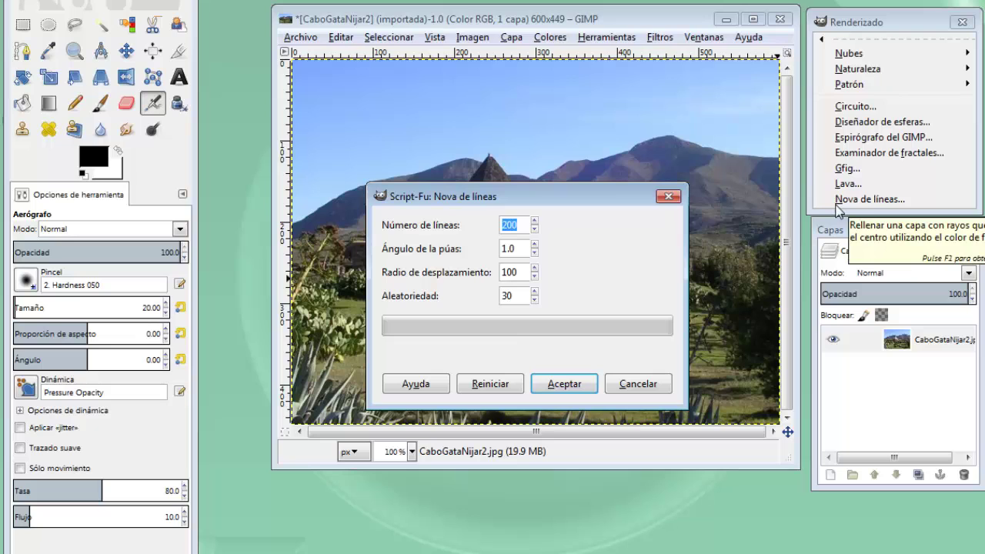
click(558, 384)
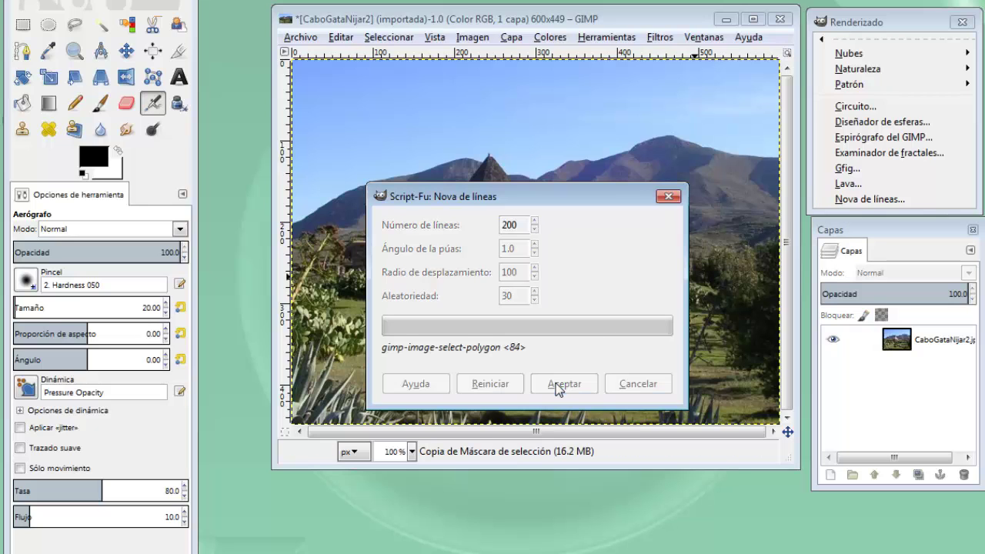